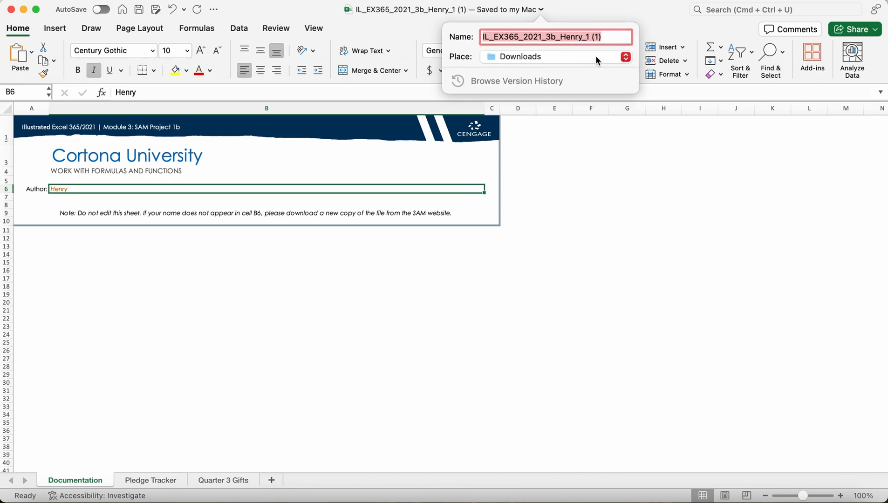
Change the number after the author's name in the workbook's file name to 2, and open the Pledge Tracker sheet.
click(590, 37)
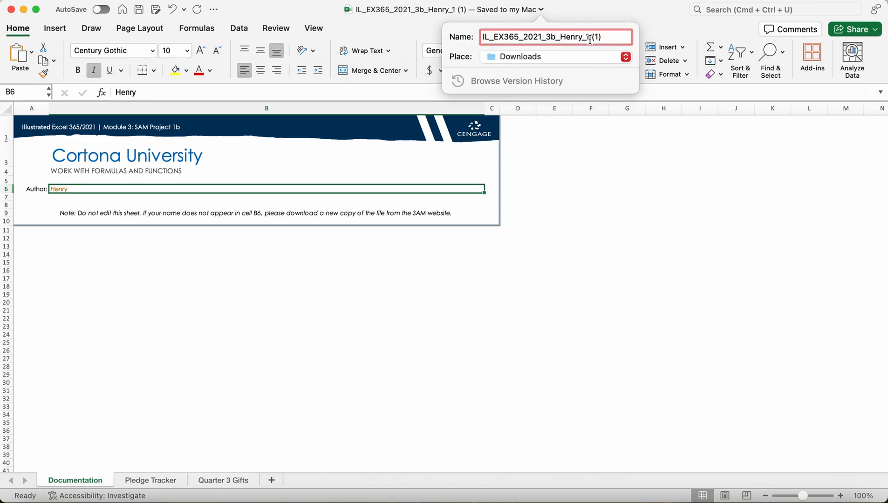
key(BackSpace)
text(2)
click(611, 13)
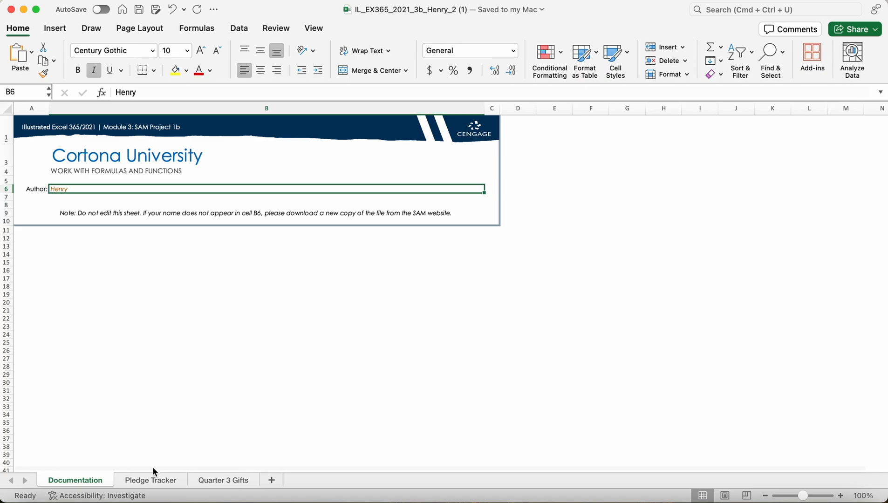
click(149, 482)
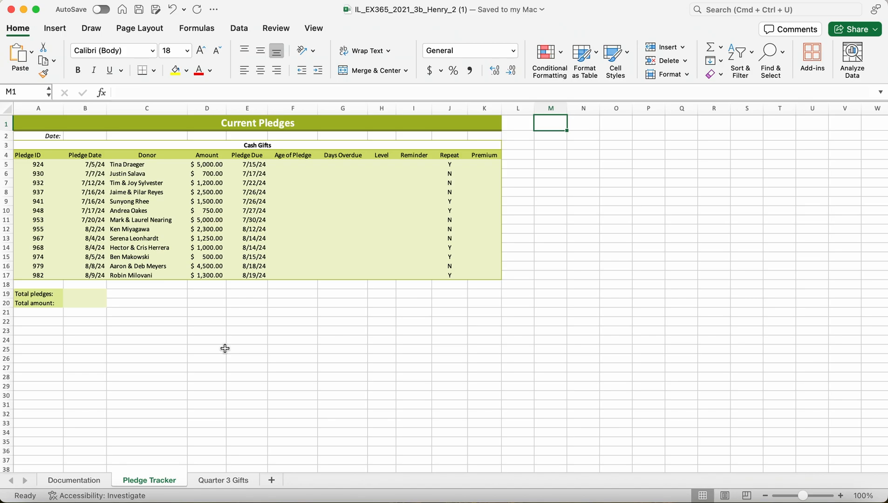
click(298, 164)
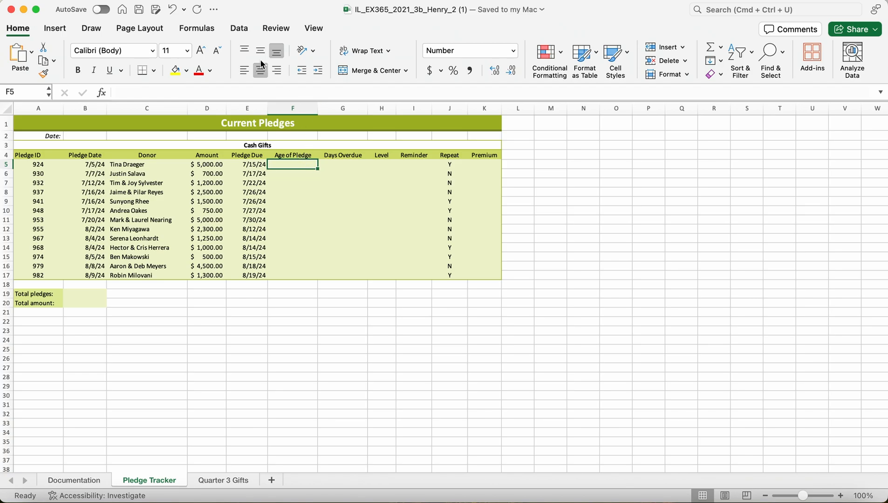
click(139, 92)
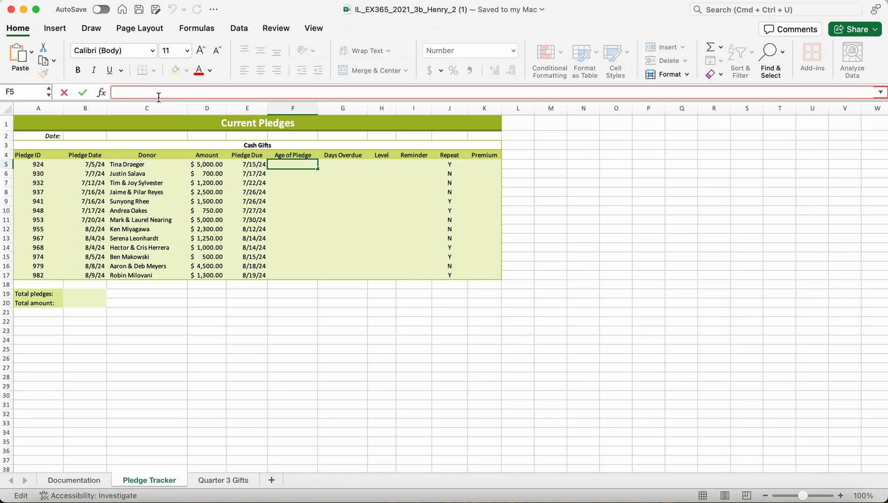
text(=)
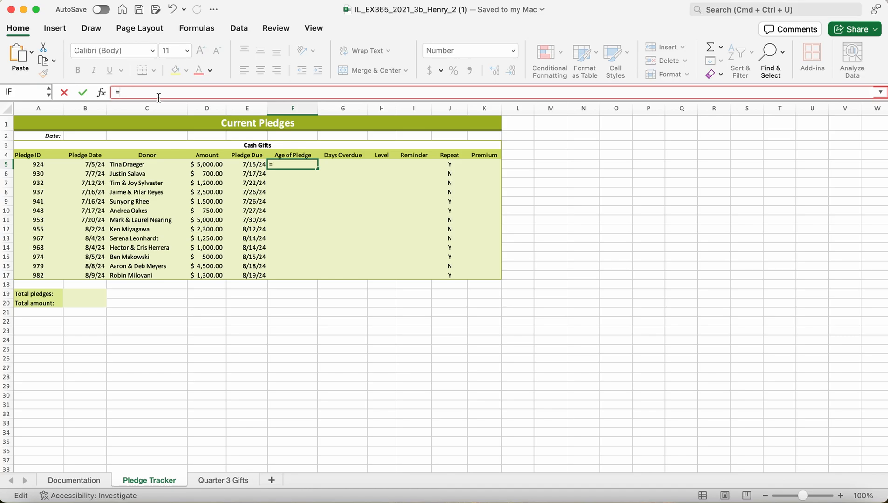
text(Date)
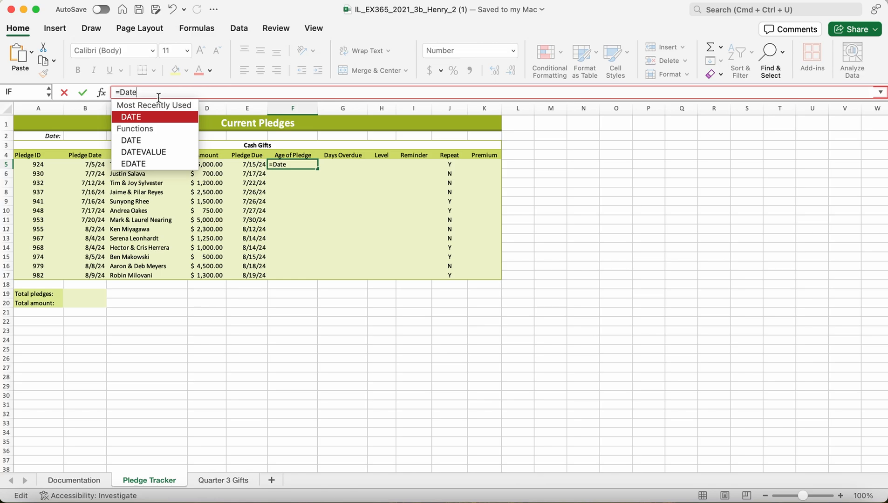
text(()
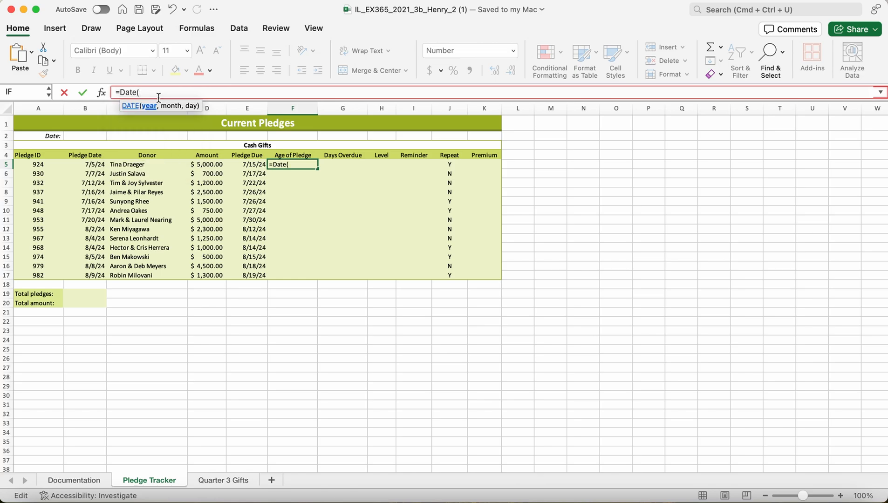
text(b2)
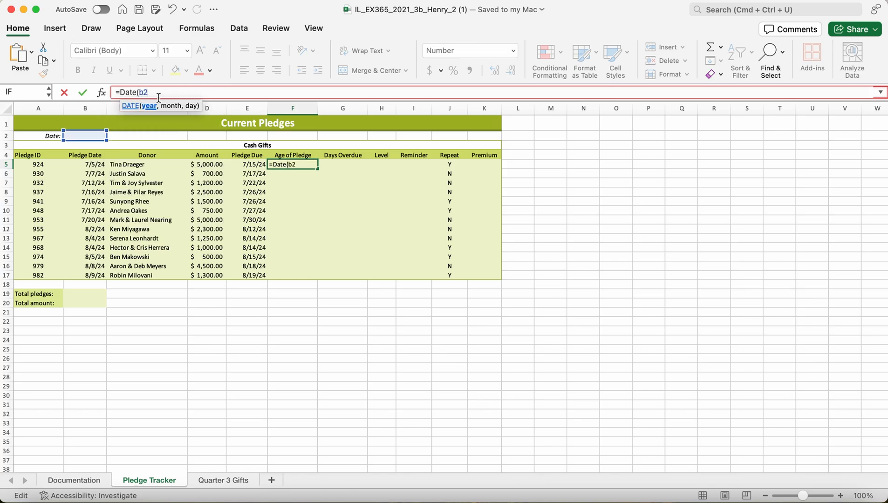
key(BackSpace)
key(BackSpace)
key(BackSpace)
text(b2)
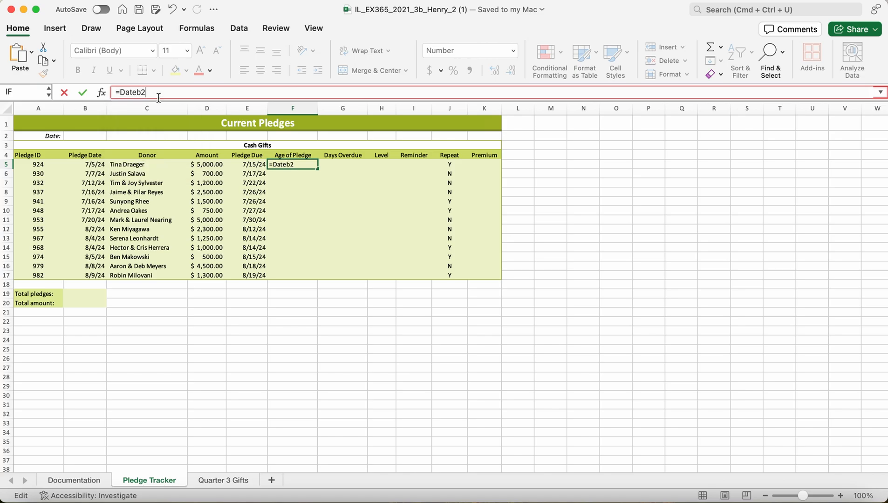
key(BackSpace)
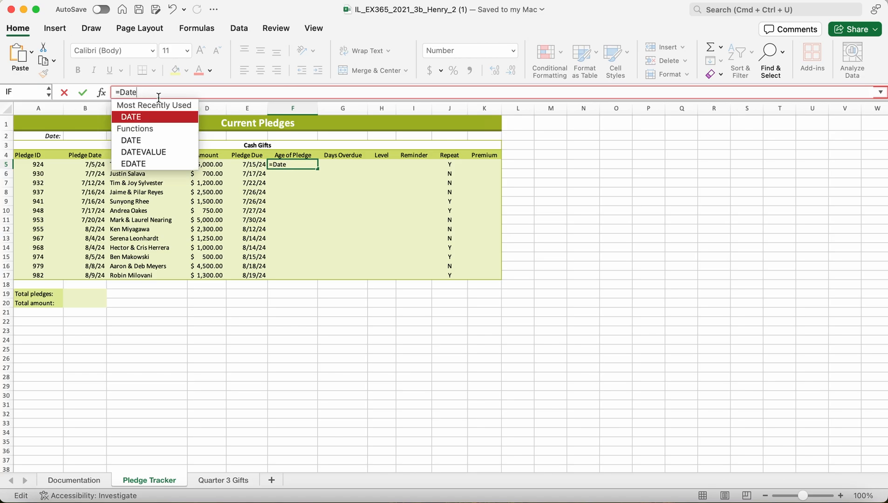
text(B)
key(BackSpace)
text(B)
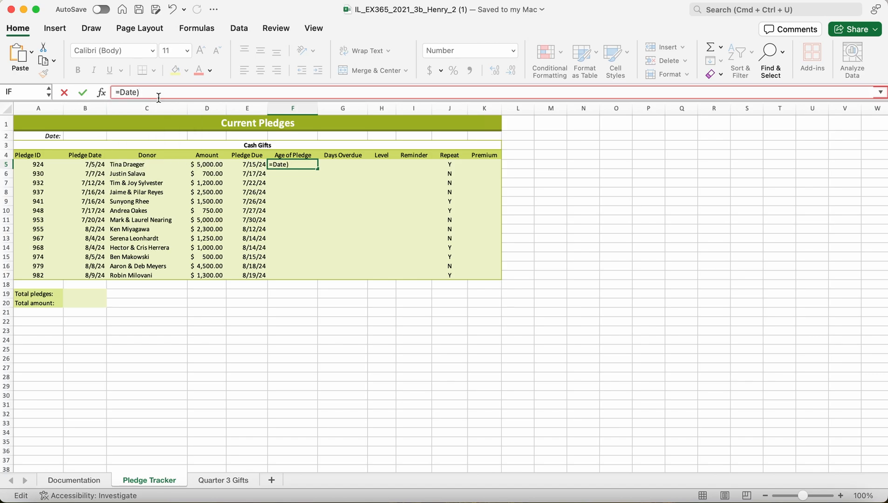
key(BackSpace)
text(()
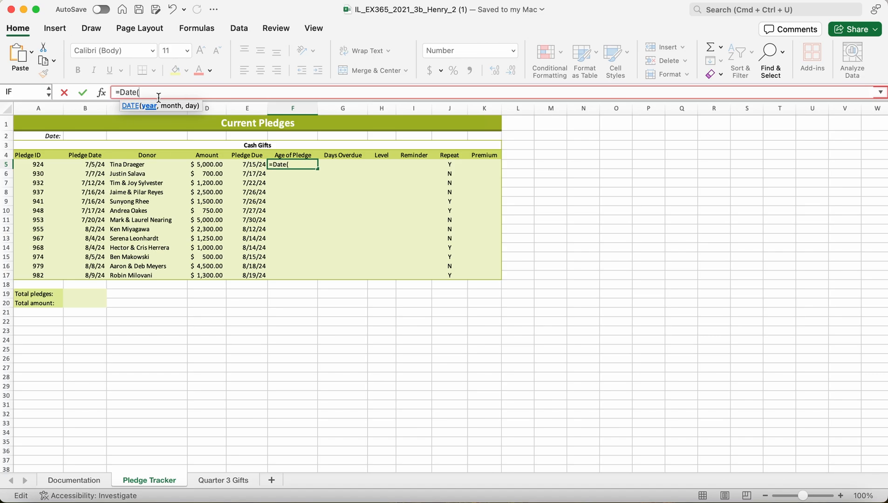
text(B)
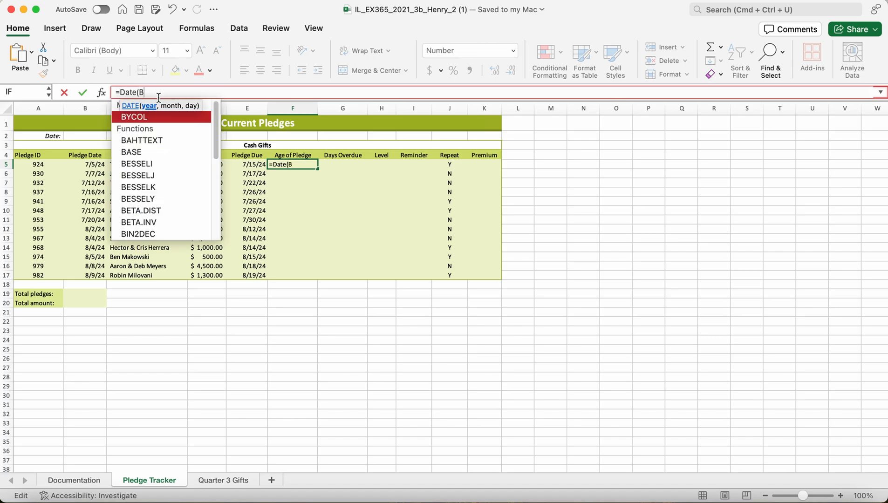
key(BackSpace)
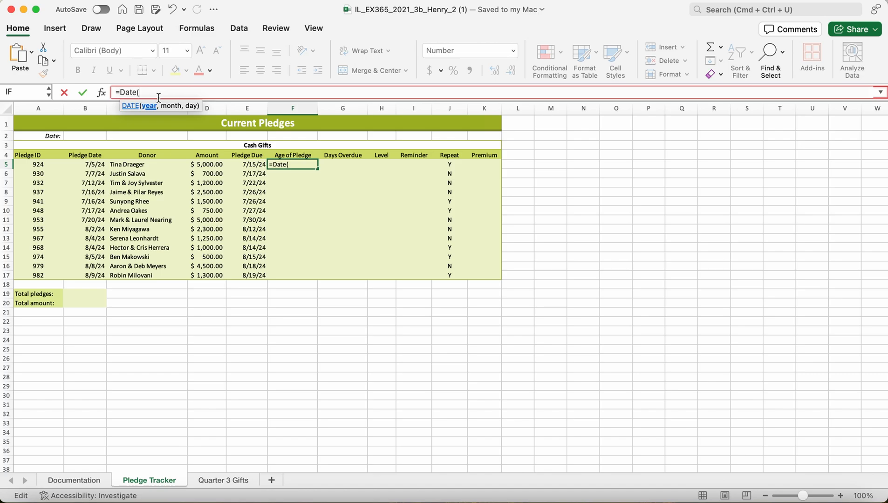
key(BackSpace)
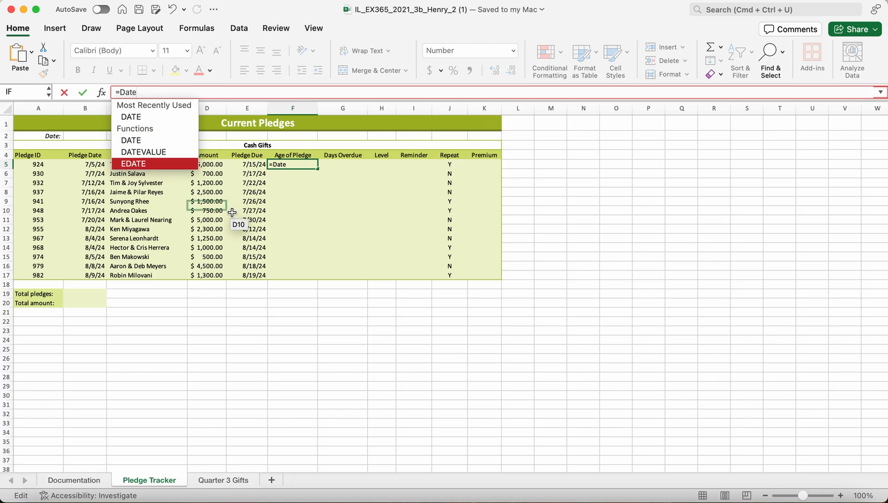
key(BackSpace)
key(BackSpace)
key(BackSpace)
key(BackSpace)
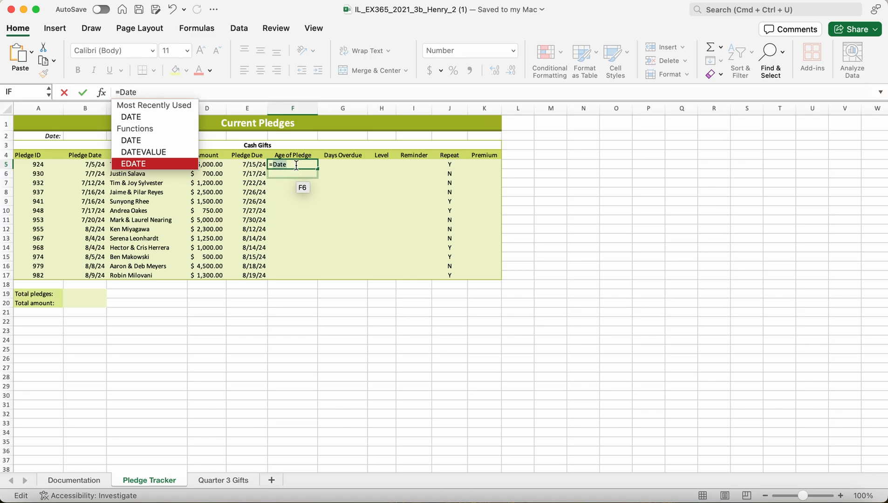
key(BackSpace)
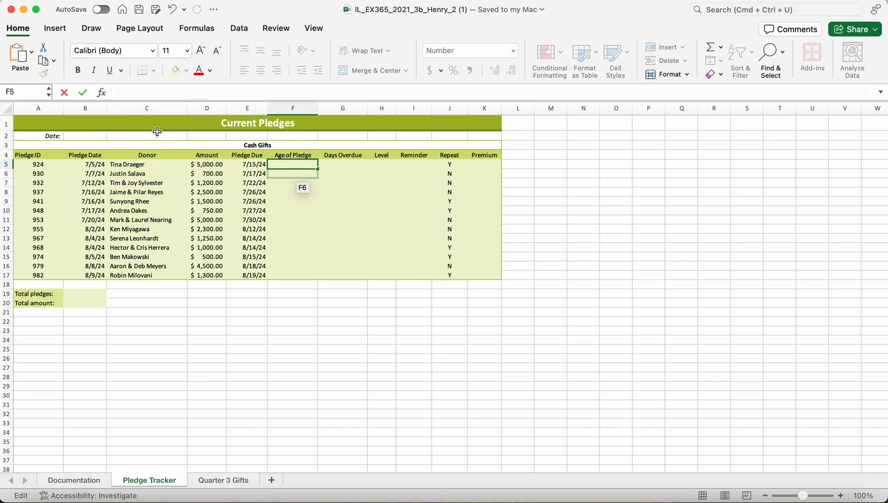
Enter the formula =DATE(2024,8,25) in cell B2 beside the Date label.
click(76, 135)
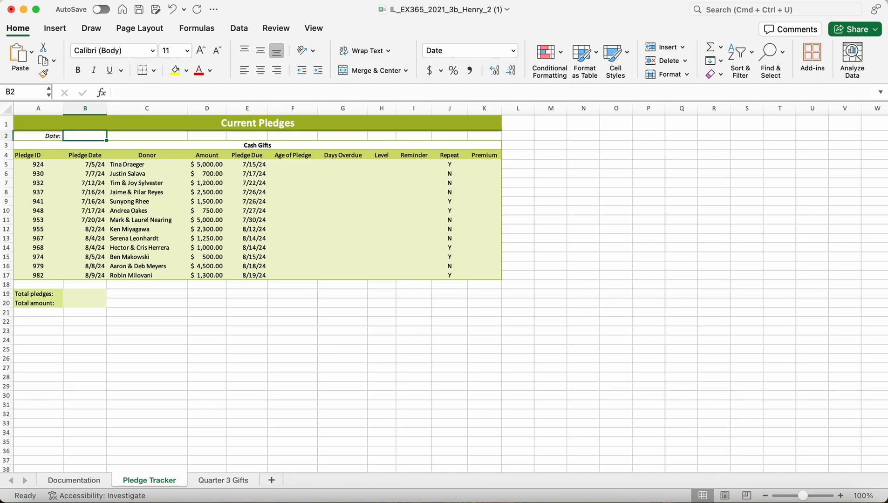
text(=)
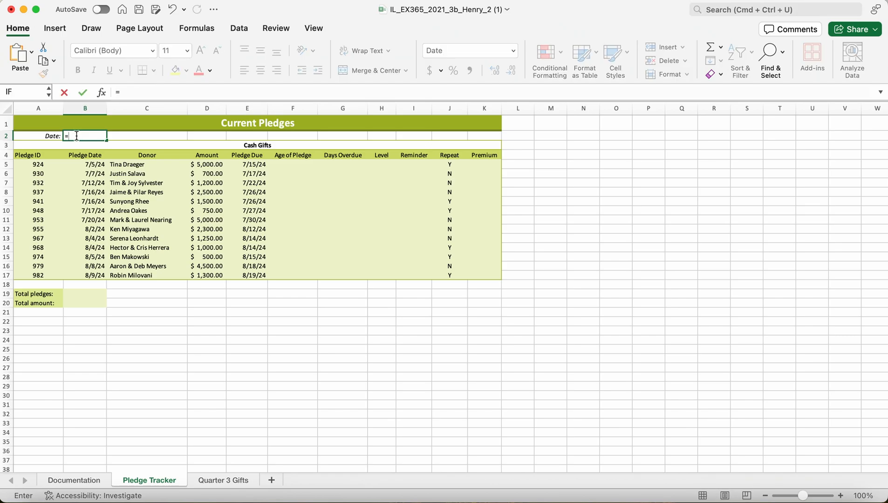
text(date)
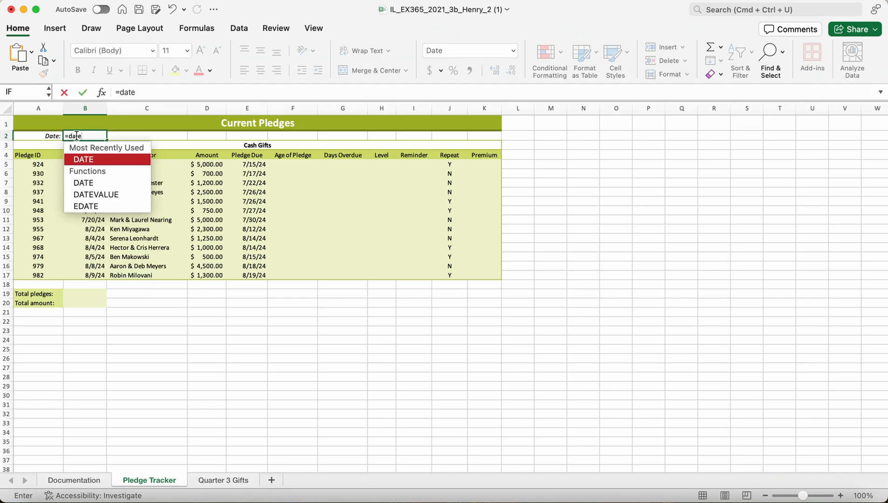
double_click(75, 159)
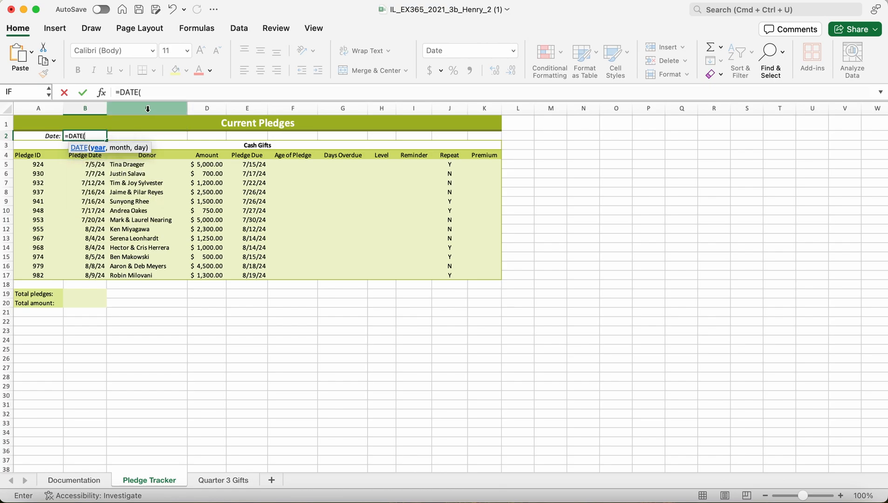
click(153, 92)
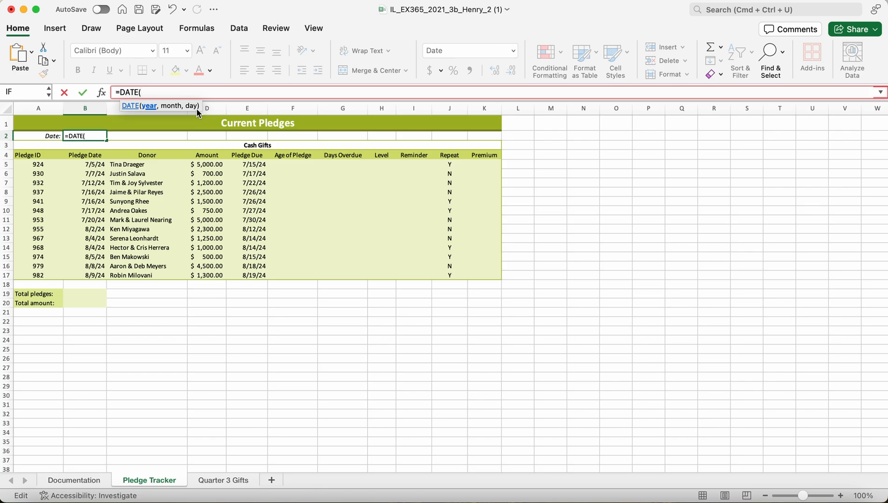
text(2024,)
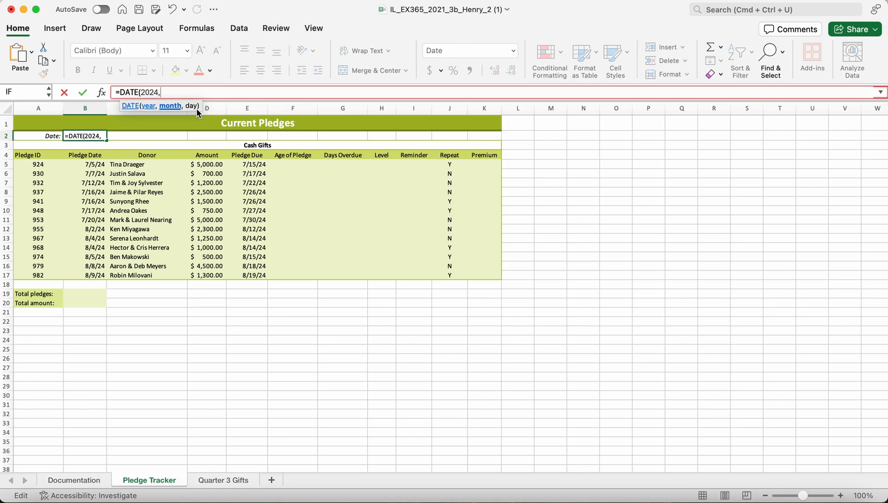
text(8,25)
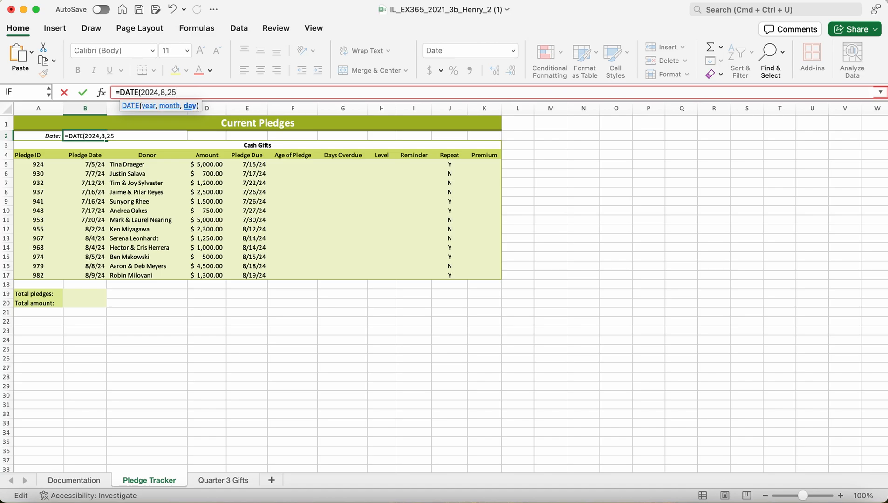
text())
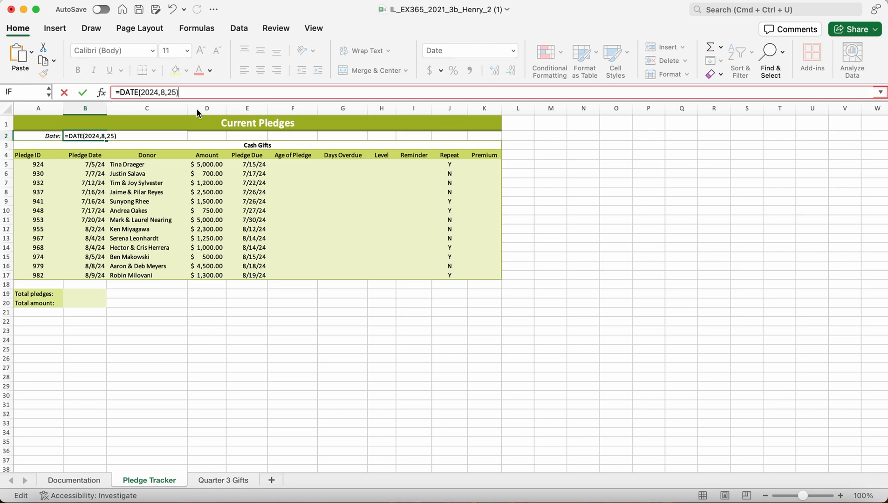
key(Return)
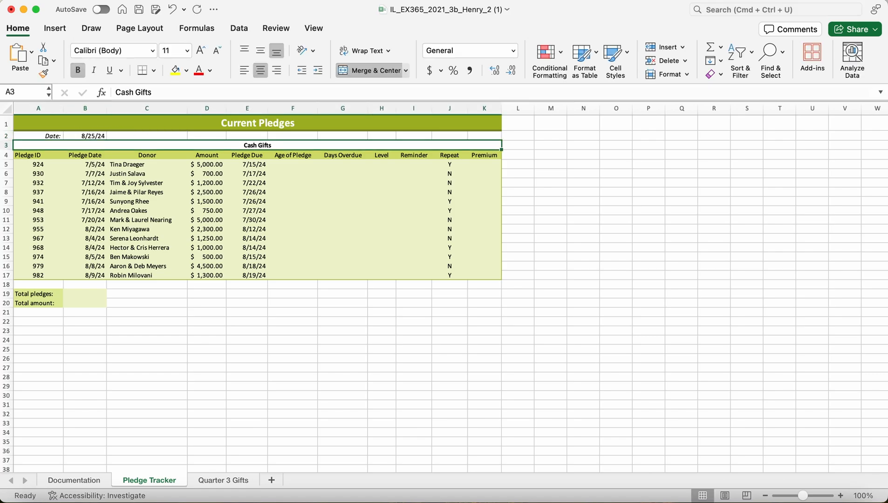
Enlarge the Pledge Tracker sheet to 150% and select cell F5, the first Age of Pledge cell.
click(841, 497)
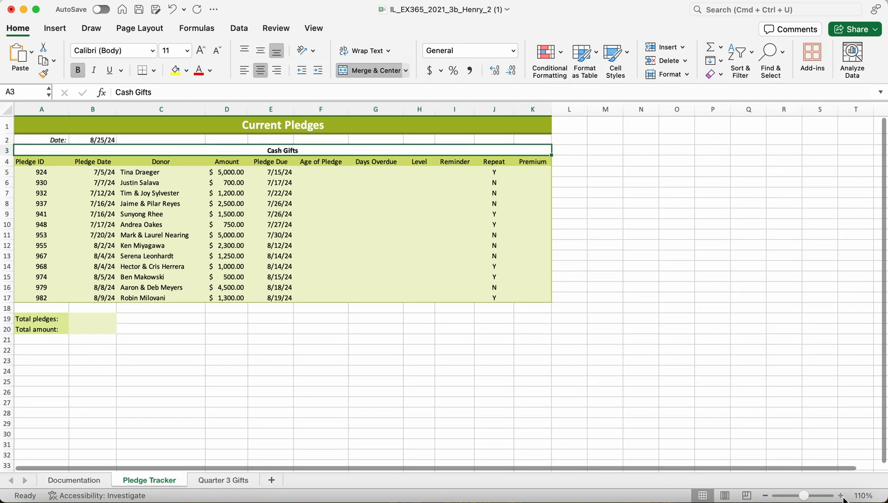
click(841, 497)
click(841, 497)
click(841, 497)
click(841, 496)
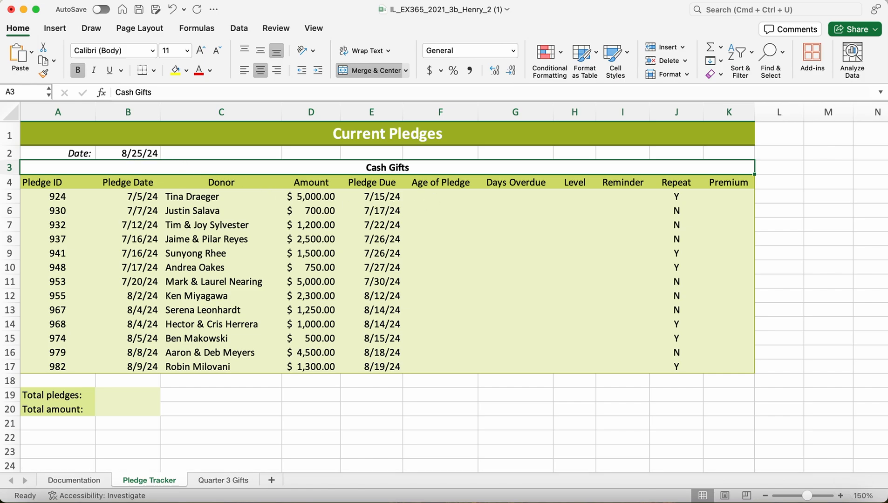
click(434, 199)
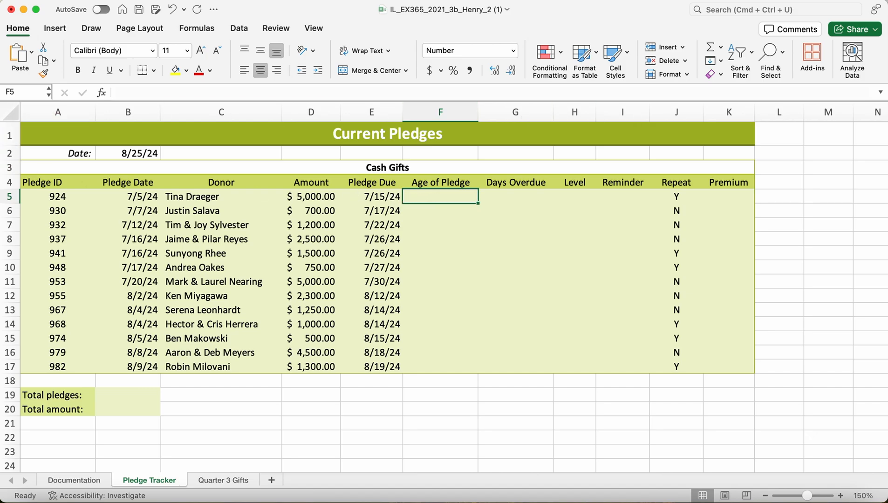
key(XF86AudioMute)
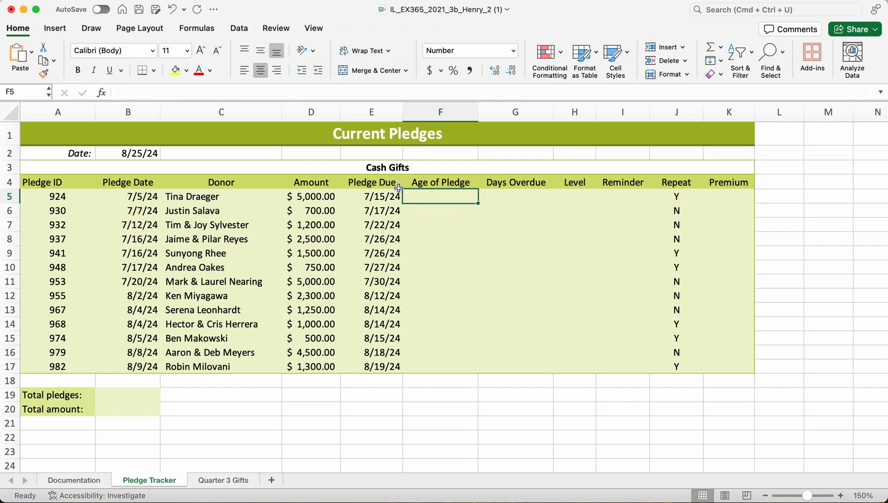
click(162, 92)
text(=)
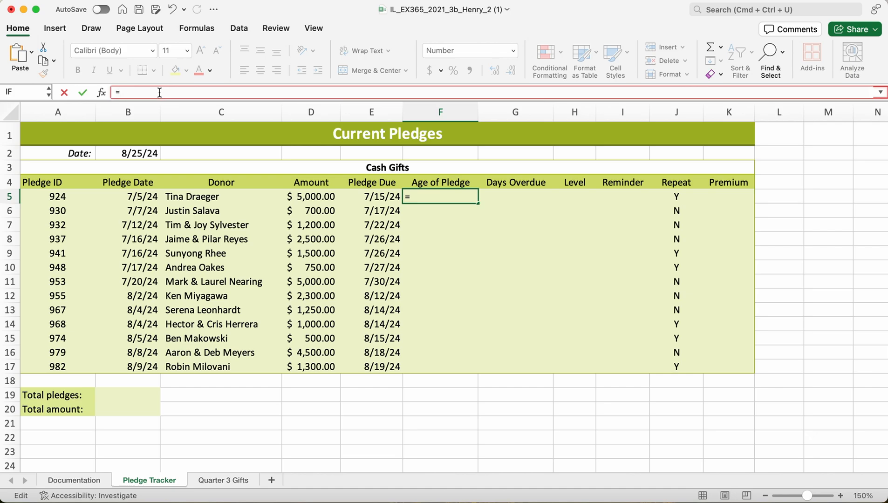
text(b2-)
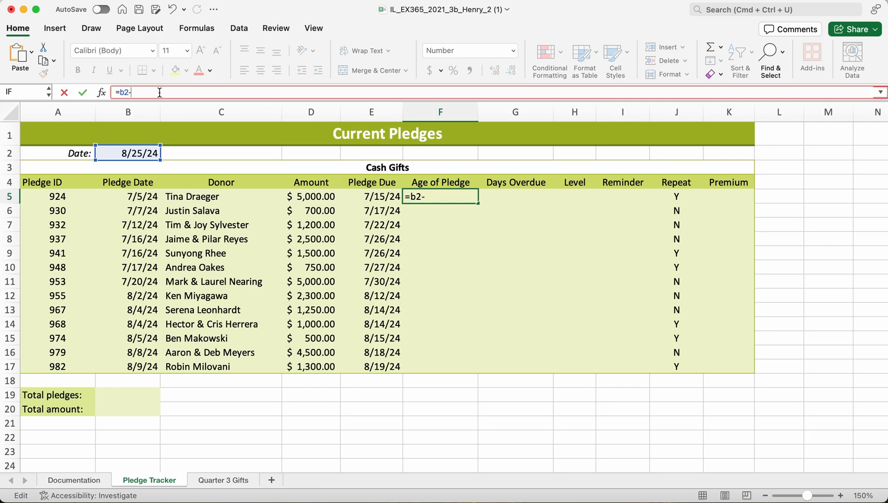
key(BackSpace)
key(BackSpace)
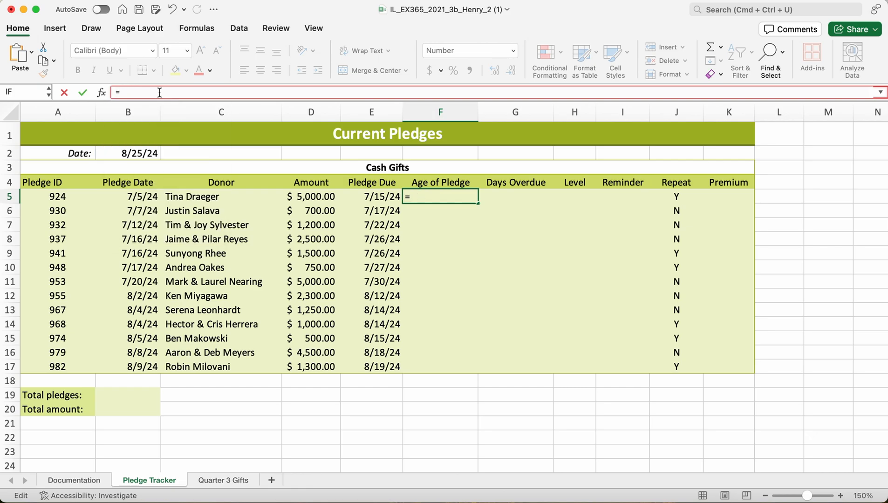
text(B2)
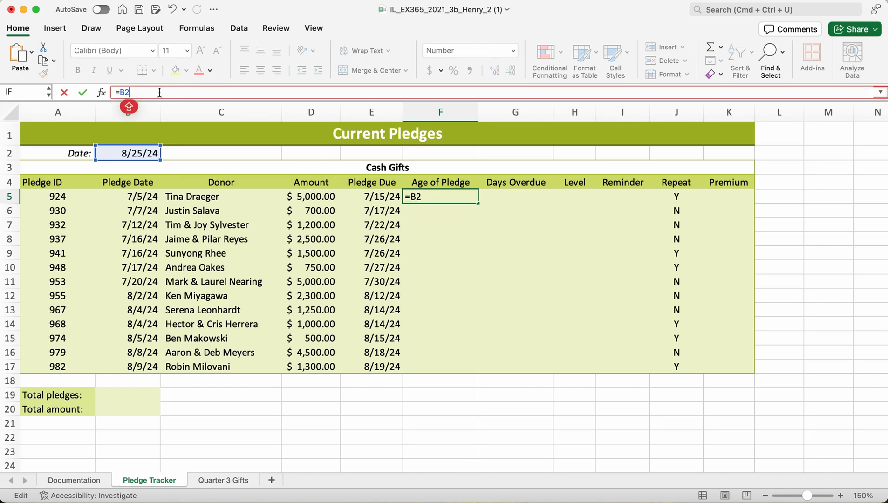
text(-)
text(B5)
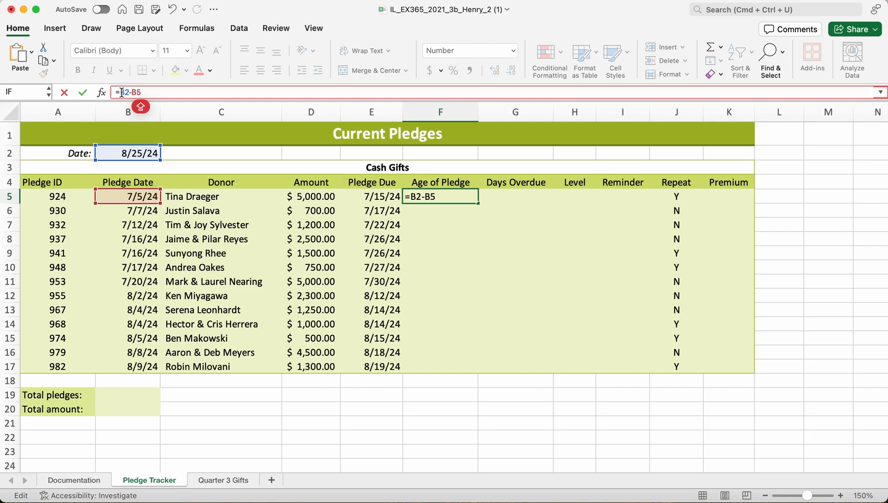
drag(121, 92, 128, 93)
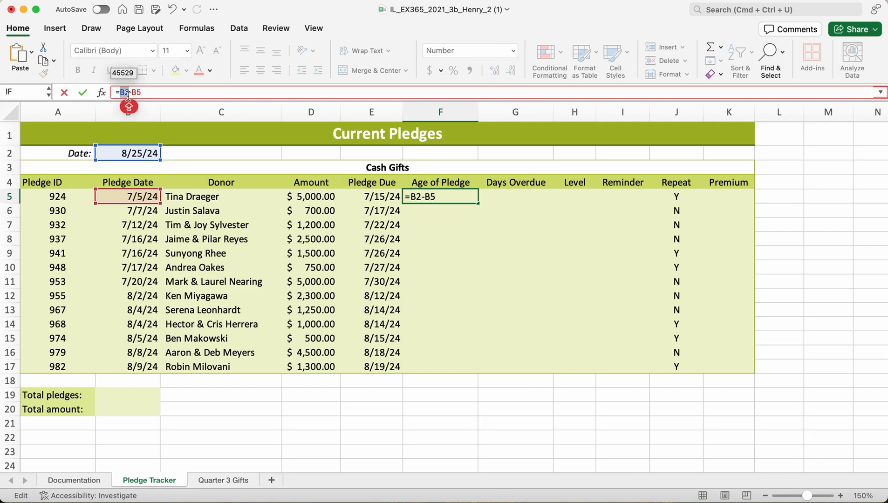
key(F4)
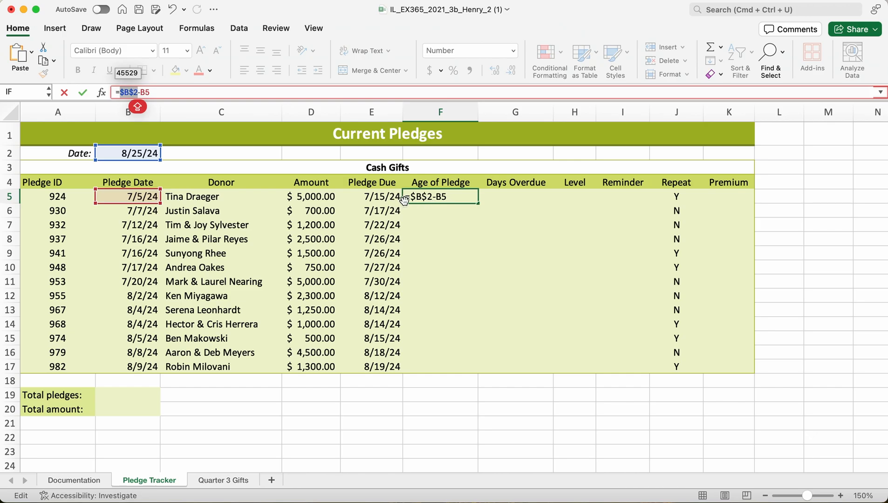
click(468, 208)
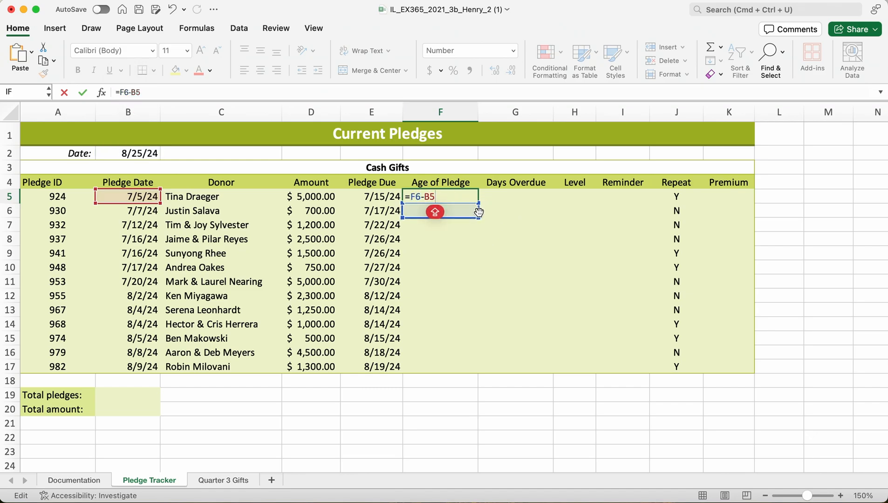
key(Escape)
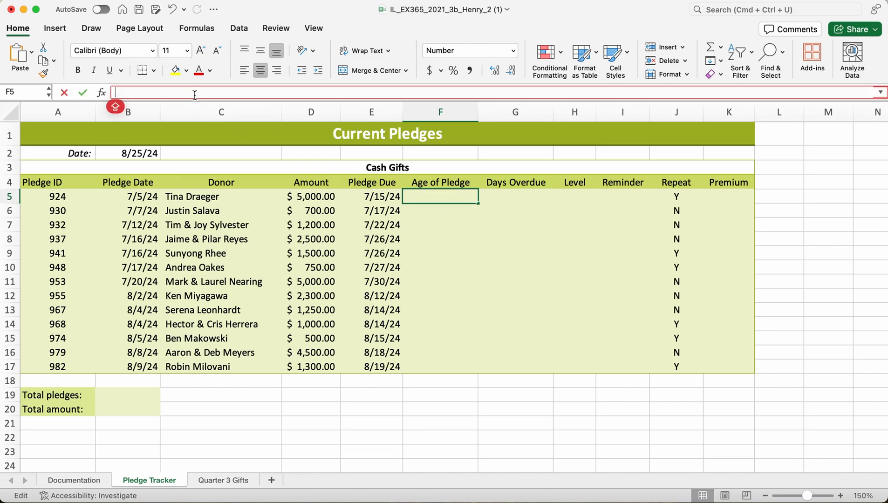
Enter the formula =$B$2-B5 in cell F5, with an absolute reference to the date cell.
text(=)
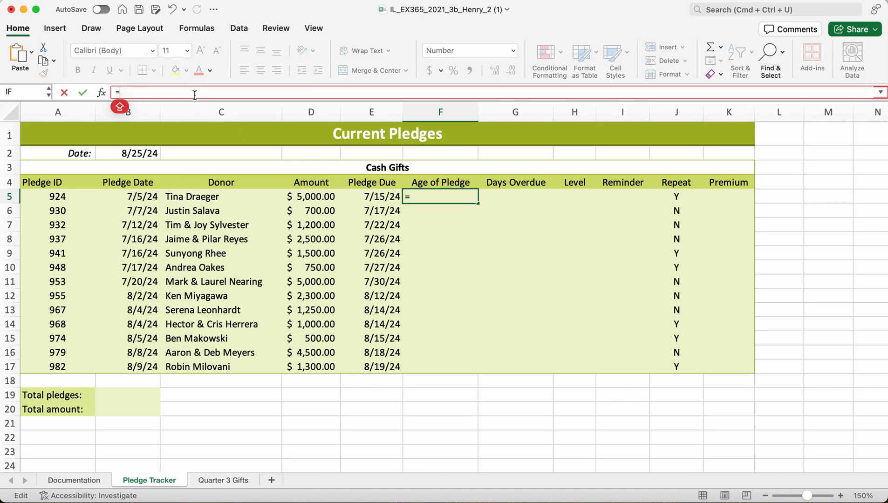
text(B2)
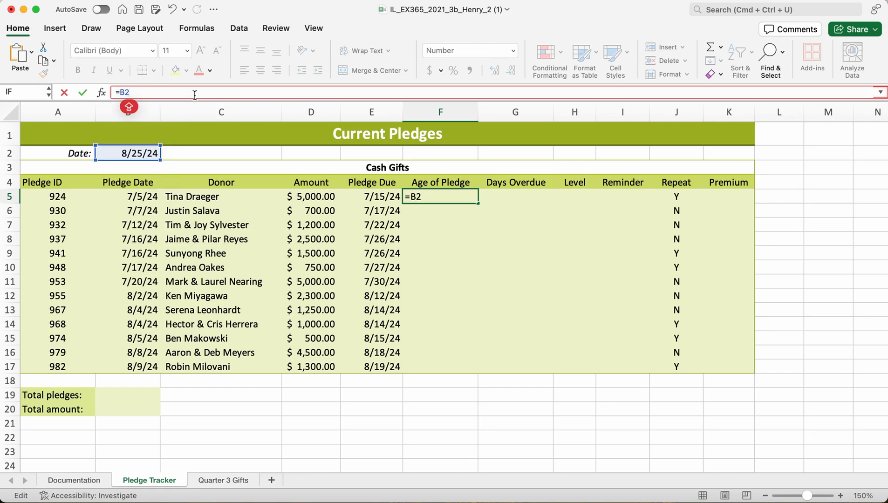
text(4)
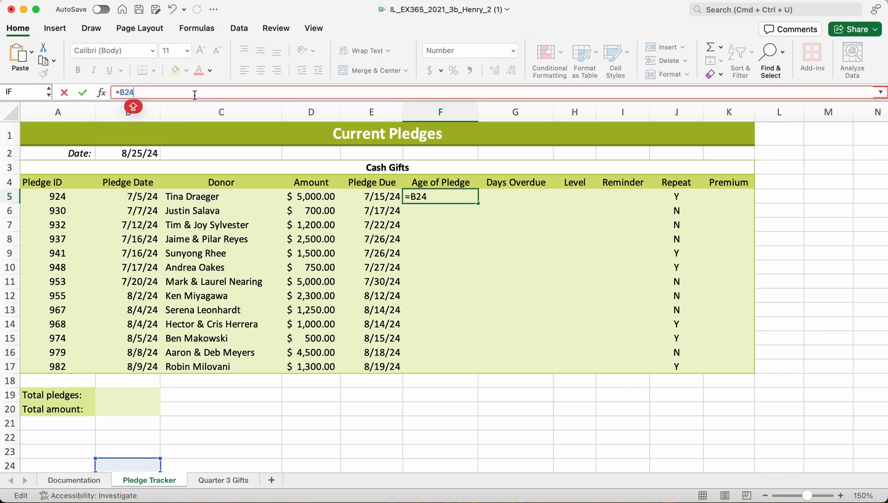
key(BackSpace)
text(-)
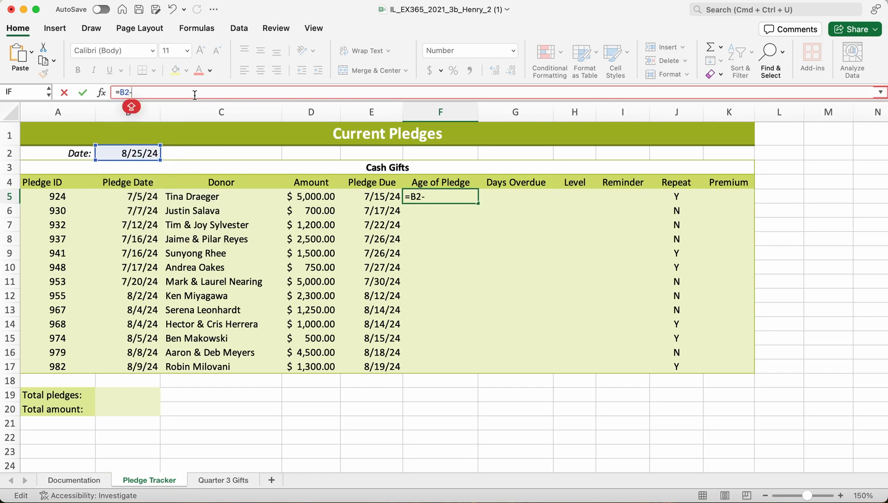
text(B5)
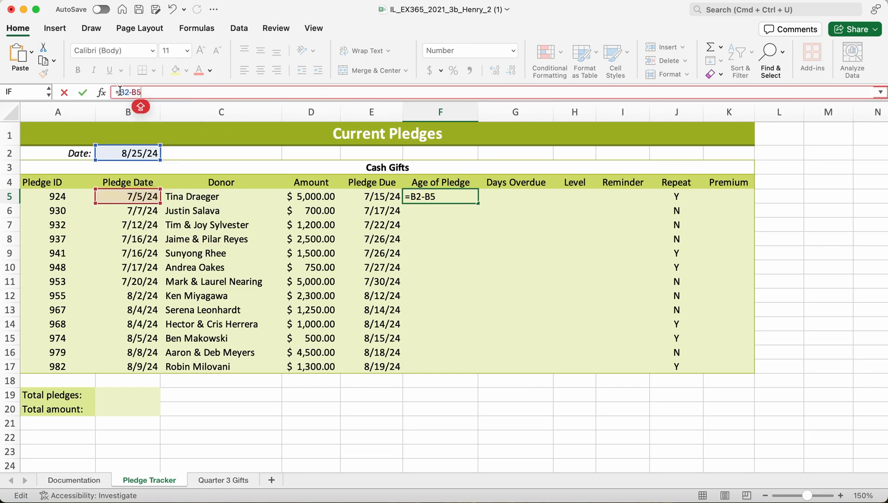
drag(119, 89, 128, 94)
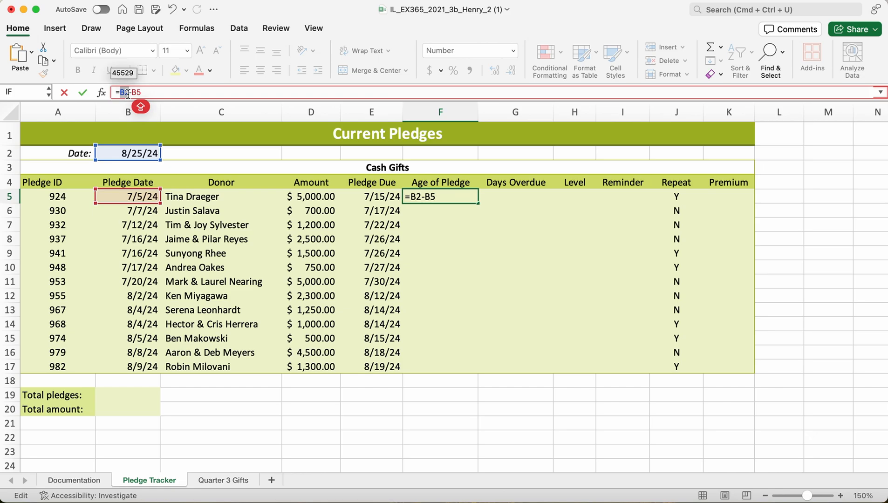
key(F4)
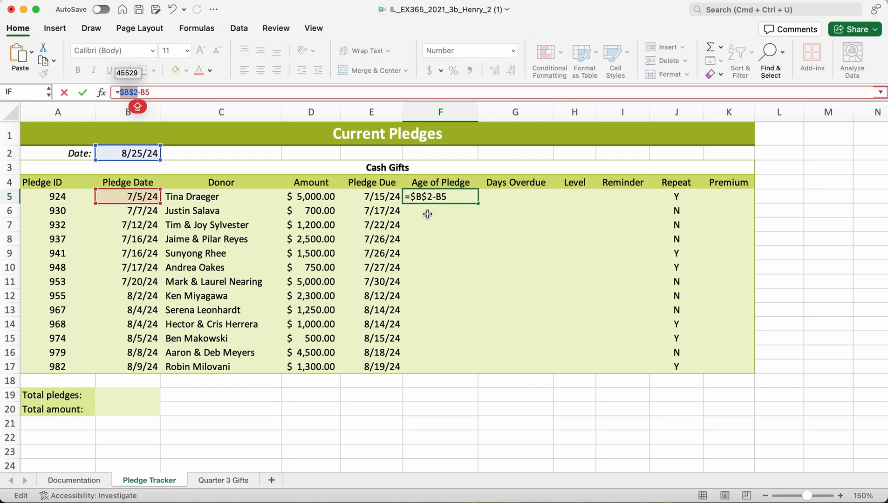
key(Return)
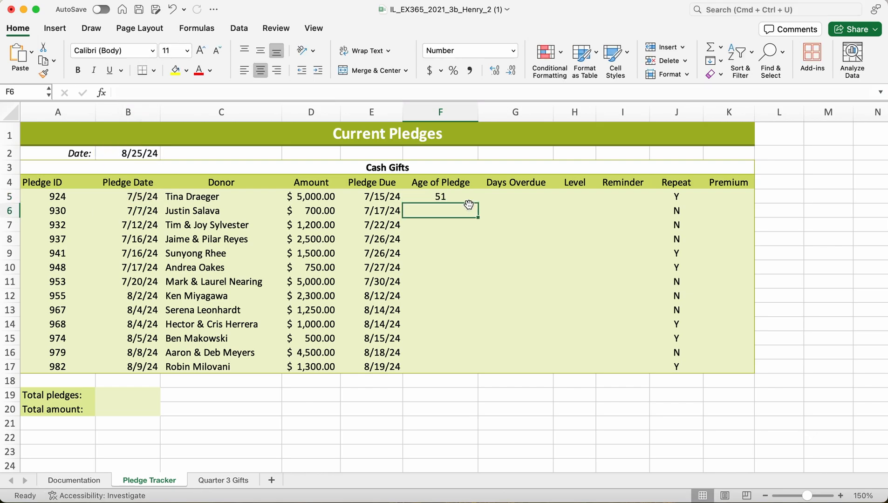
Copy the Age of Pledge formula from cell F5 down through cell F17.
drag(479, 220, 478, 374)
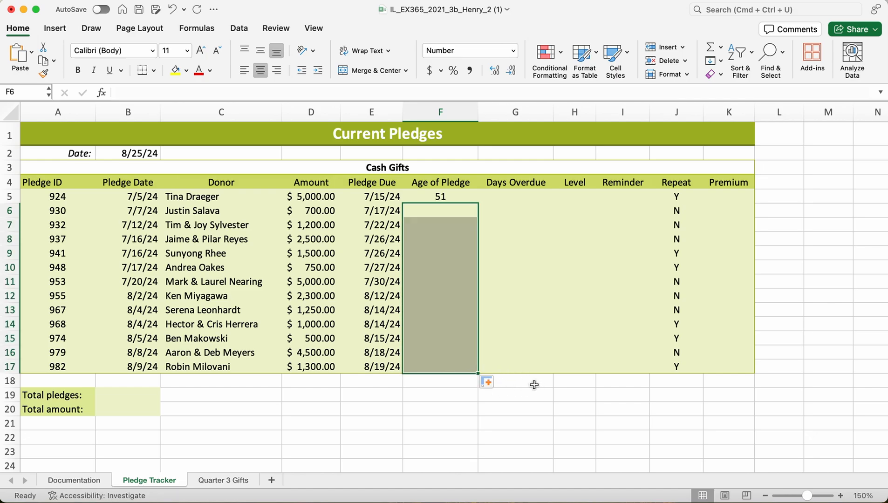
click(447, 393)
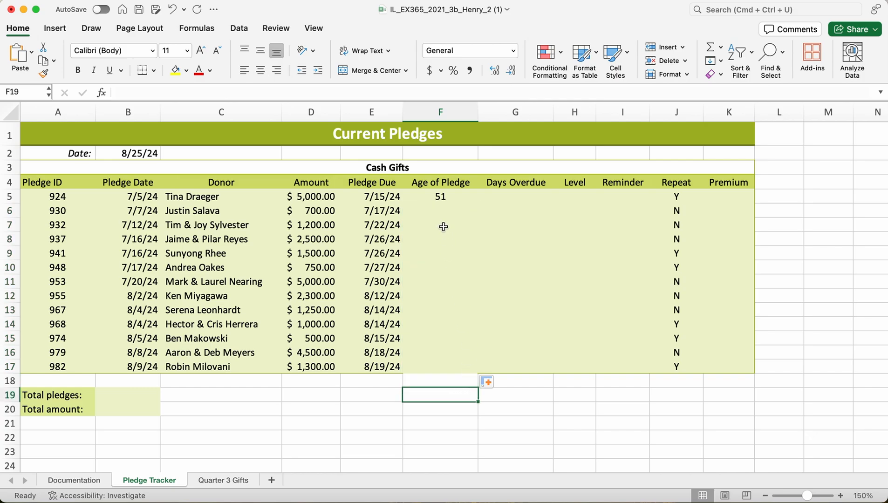
click(446, 198)
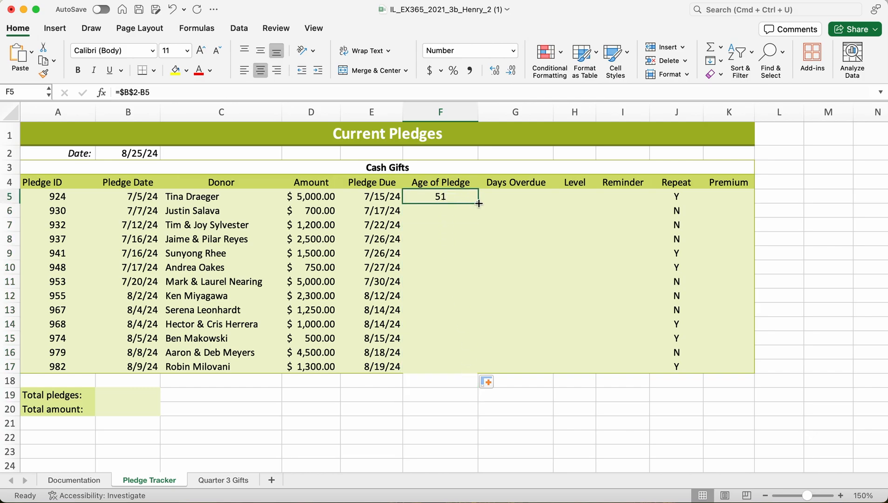
drag(478, 203, 486, 371)
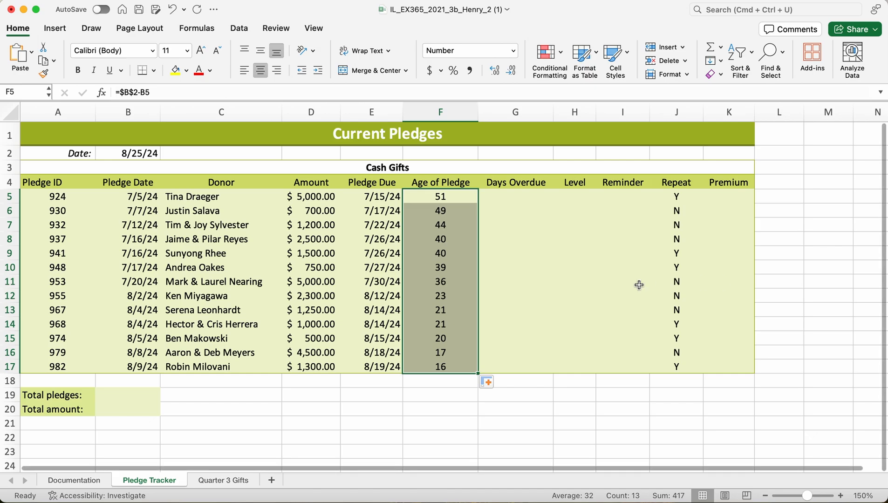
Insert the logical IF function in cell G5 under Days Overdue, with the logical test F5>21.
drag(514, 195, 514, 239)
click(514, 195)
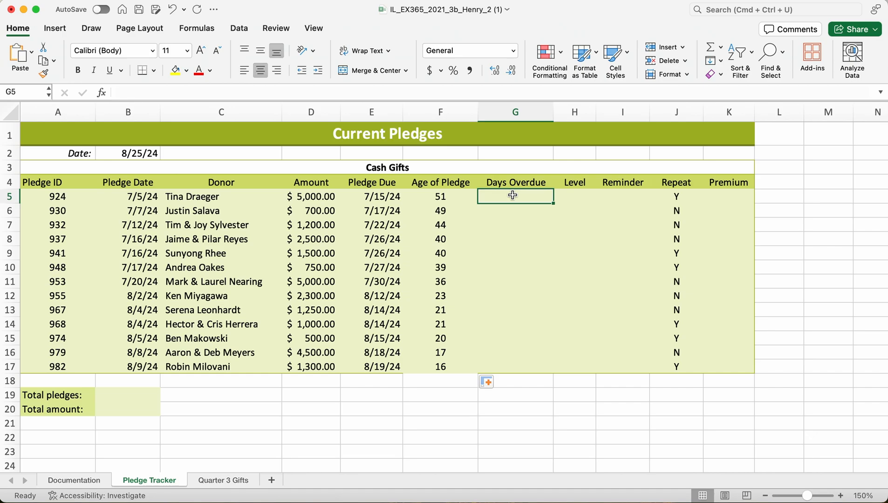
click(195, 30)
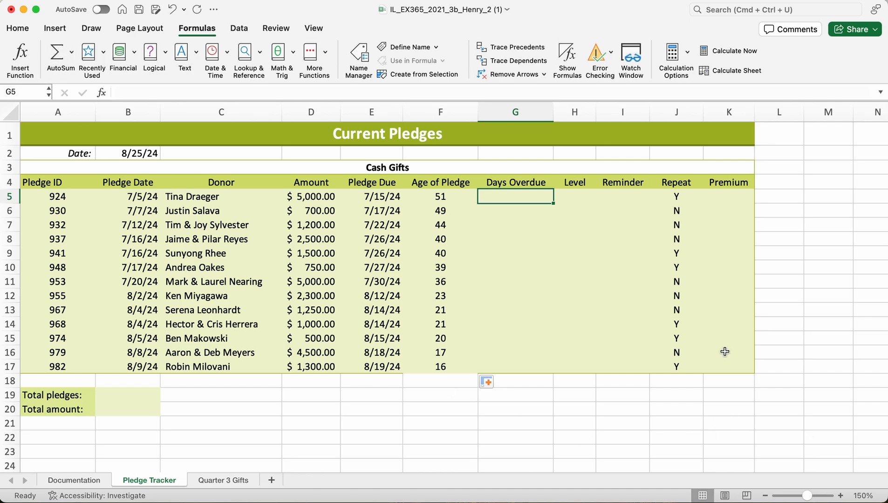
click(163, 58)
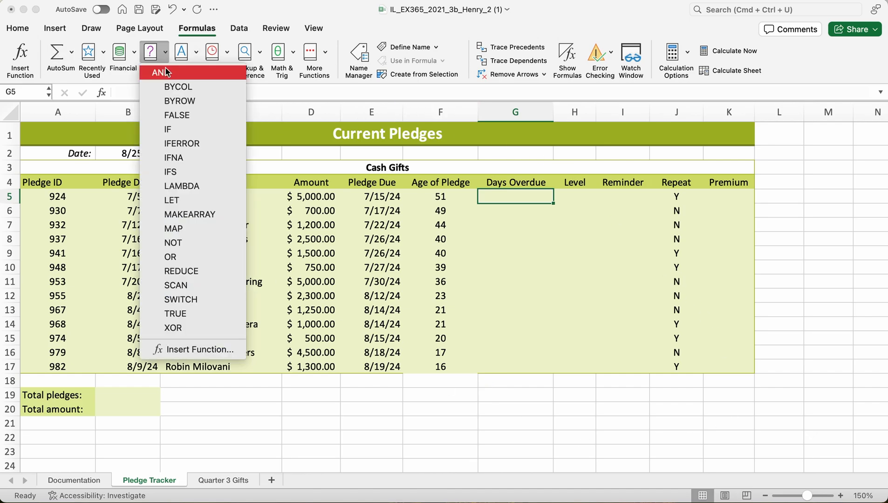
click(163, 131)
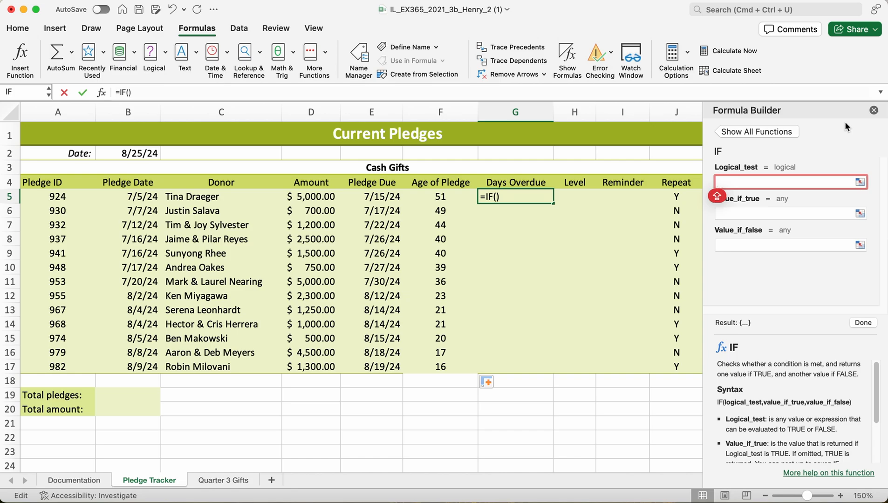
text(F5>)
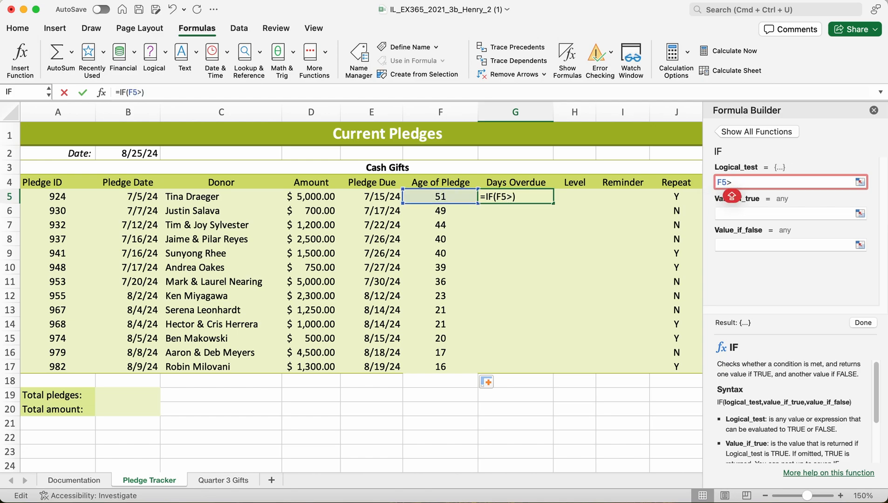
text(21)
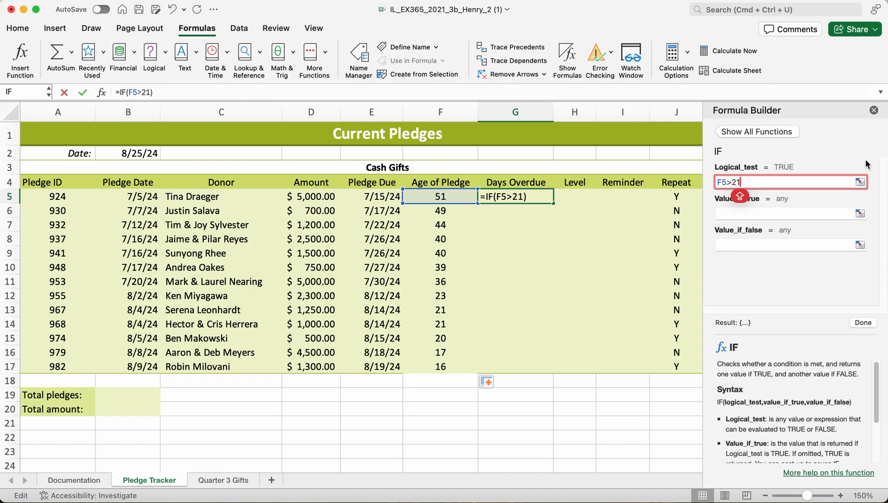
Set the value-if-true argument of the IF function in cell G5 to E5-B2.
click(803, 212)
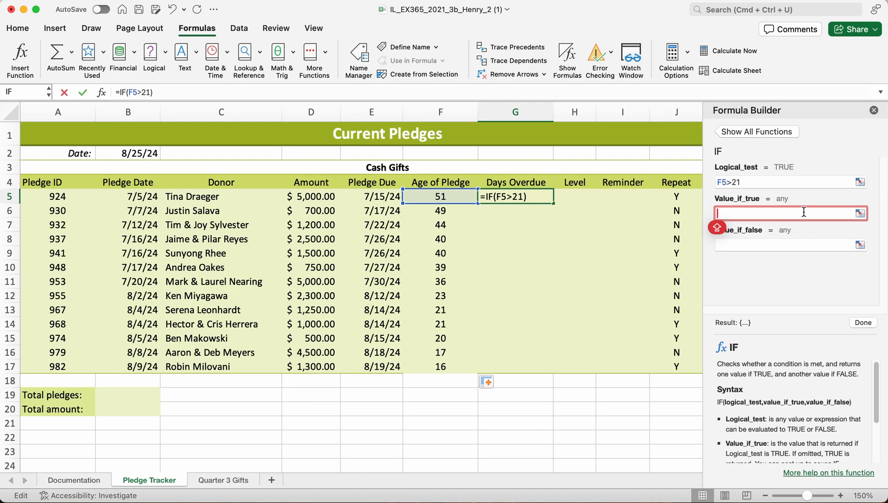
text(E)
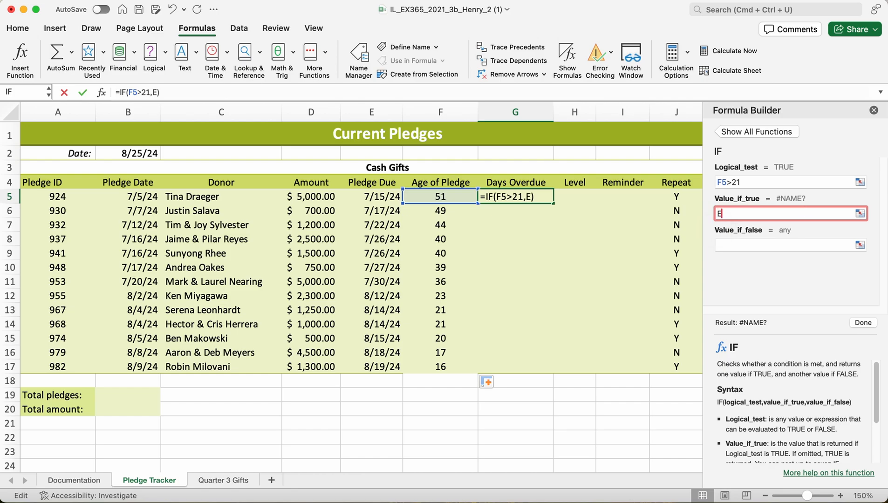
text(5)
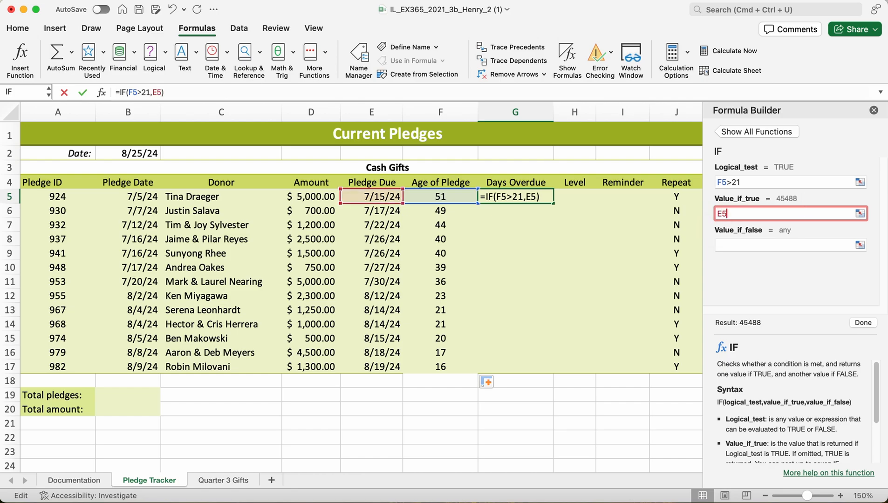
key(Caps_Lock)
text(-B2)
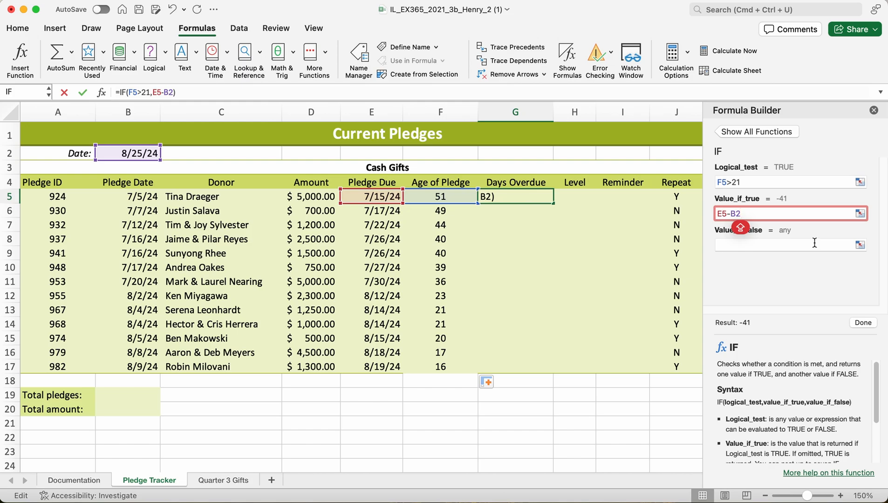
Set the value-if-true argument of the IF function in cell G5 to B2-E5 and the value-if-false argument to 0.
key(BackSpace)
key(BackSpace)
key(BackSpace)
key(BackSpace)
key(BackSpace)
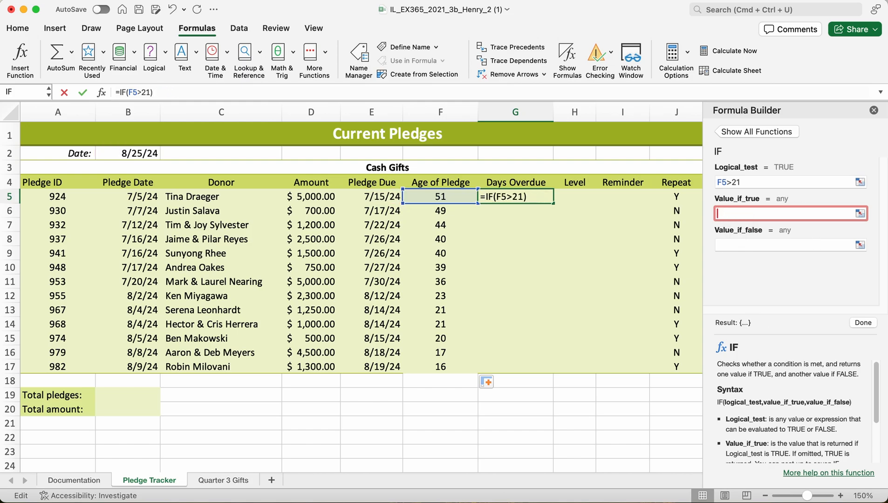
text(B)
text(2-)
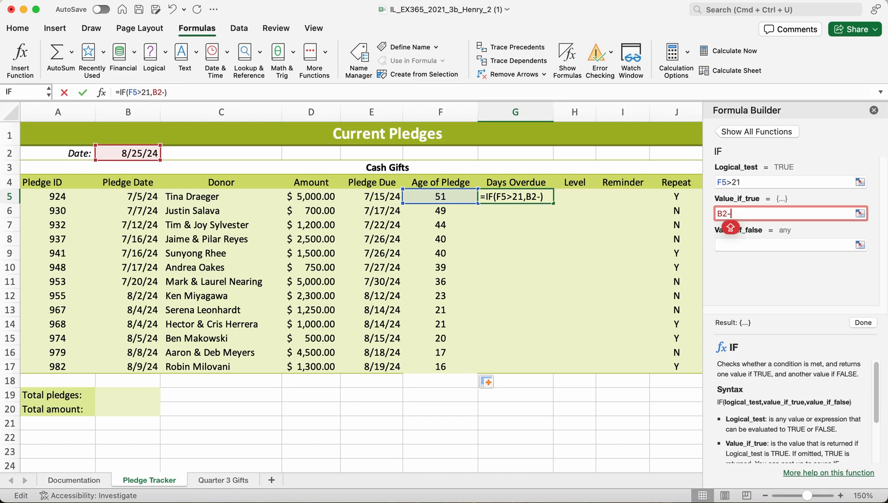
text(E5)
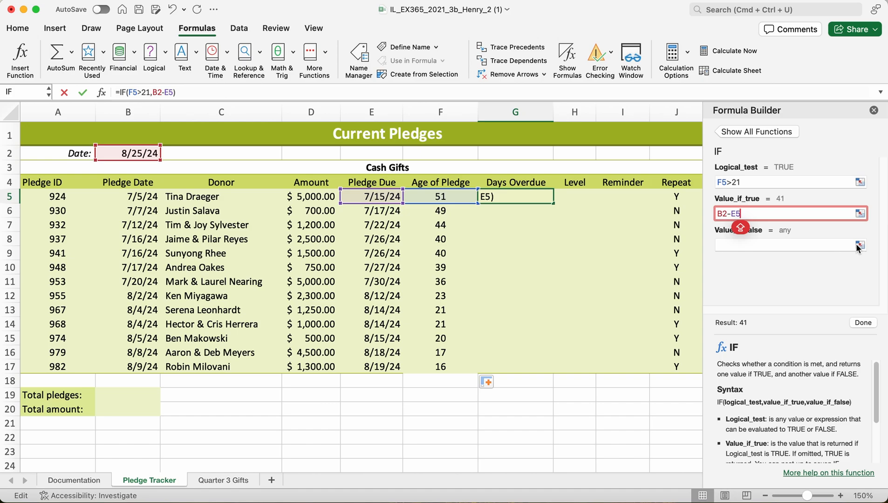
click(772, 243)
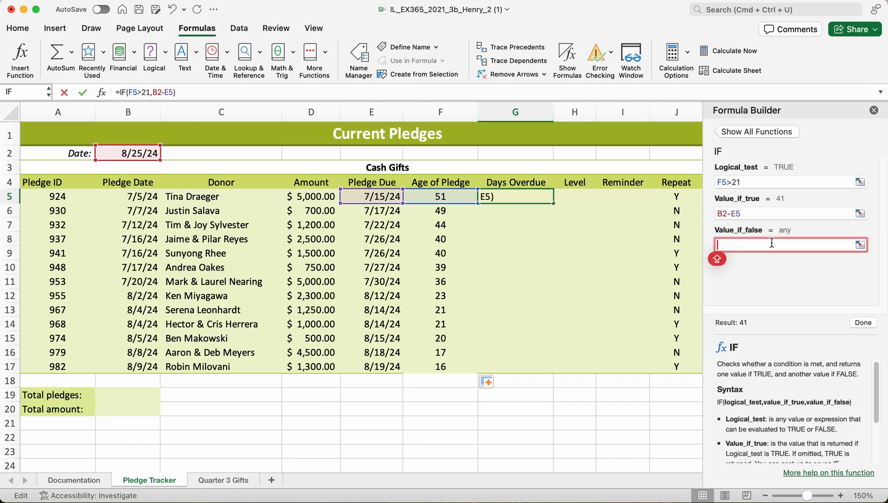
text(0)
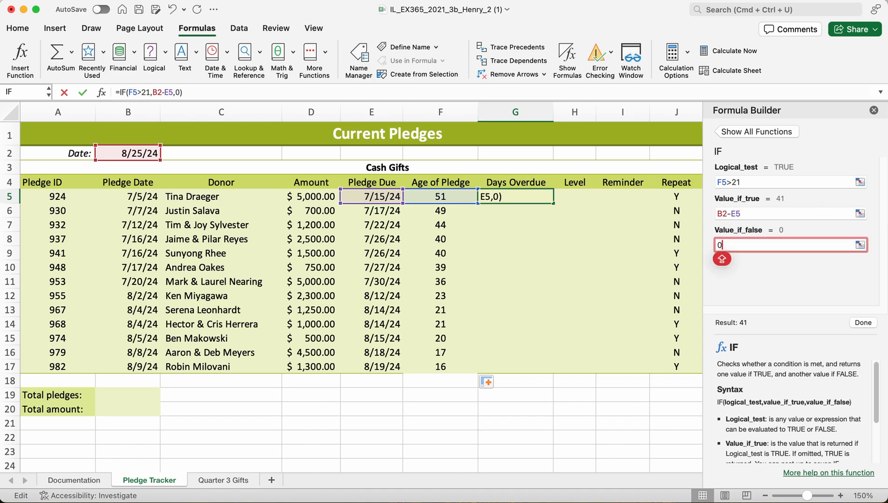
Make the B2 reference in the G5 formula absolute as $B$2, and copy the completed Days Overdue formula down through cell G17.
double_click(719, 214)
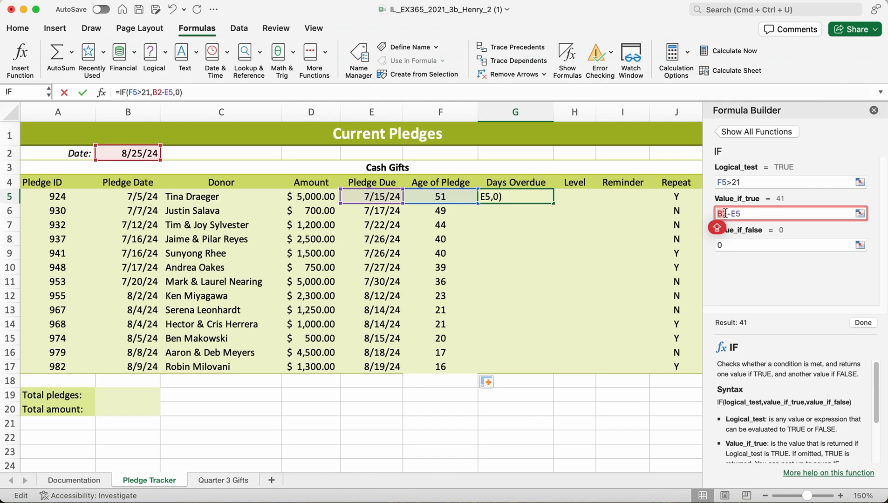
click(164, 93)
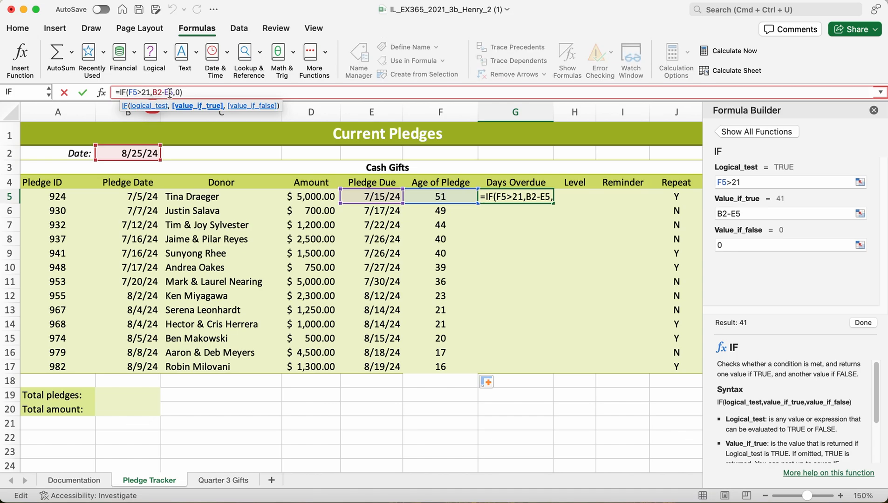
text($B$)
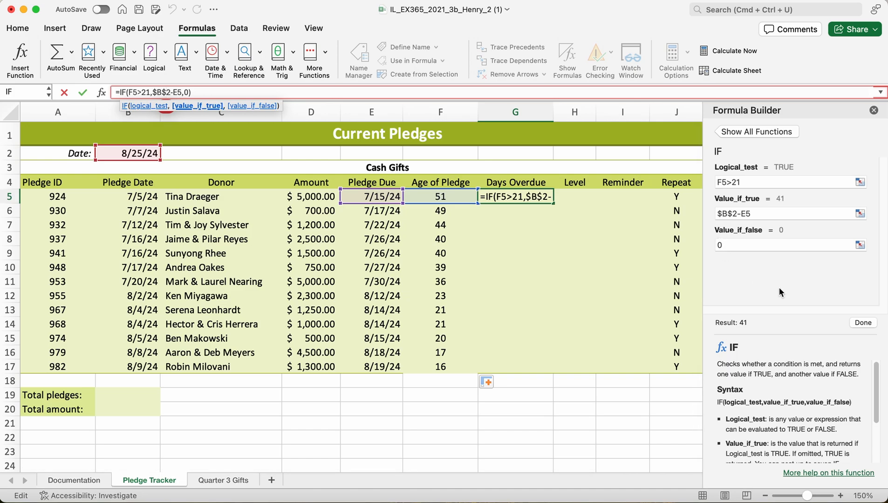
click(861, 322)
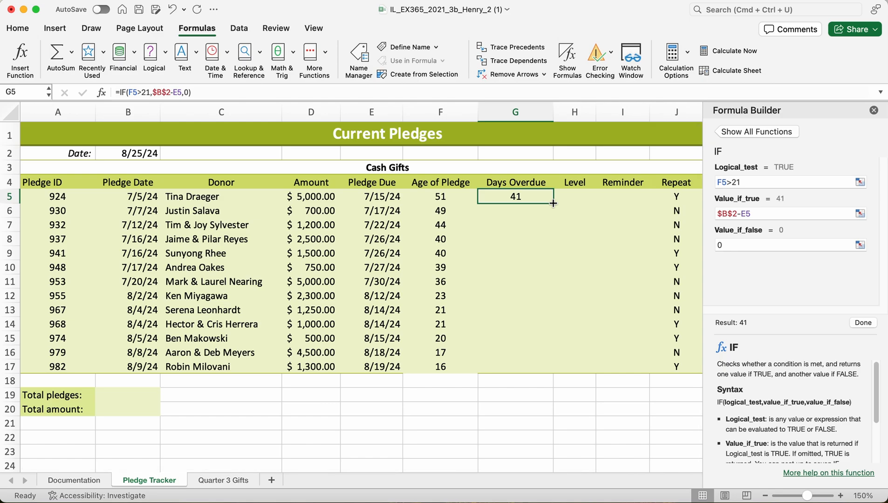
drag(554, 204, 546, 368)
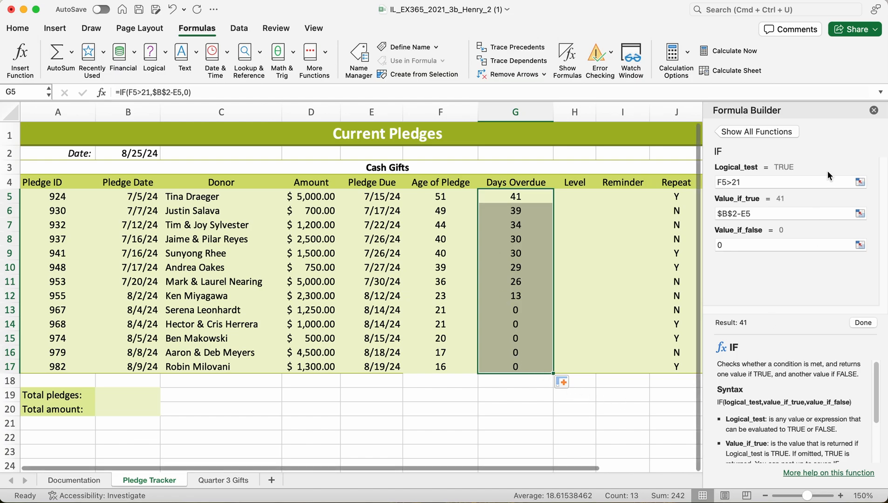
click(873, 110)
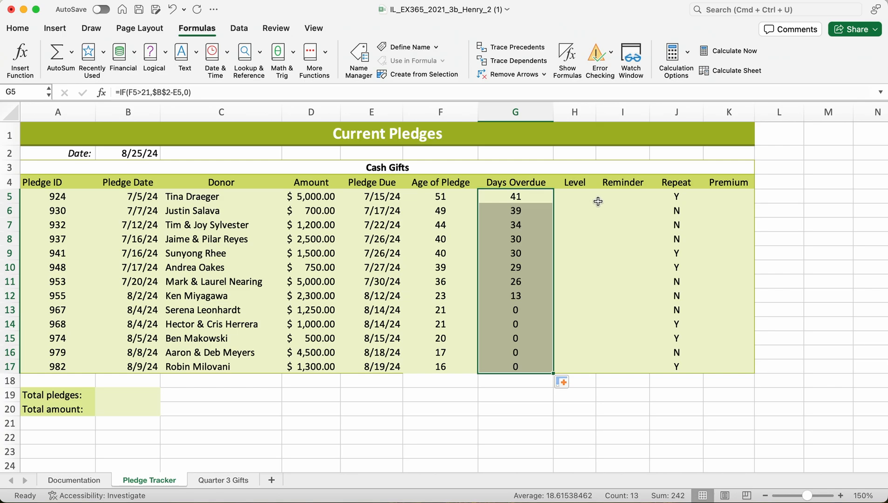
Insert the logical AND function in cell I5 under Reminder, with the first condition G5>21.
click(627, 198)
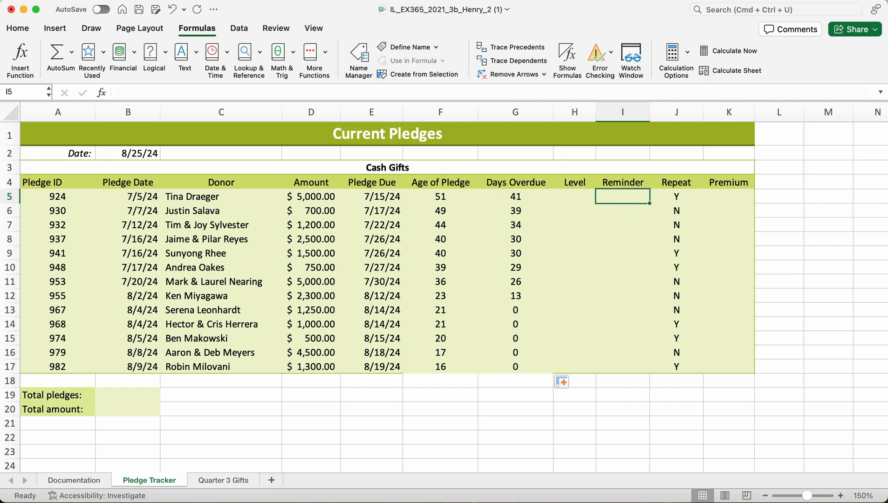
click(157, 55)
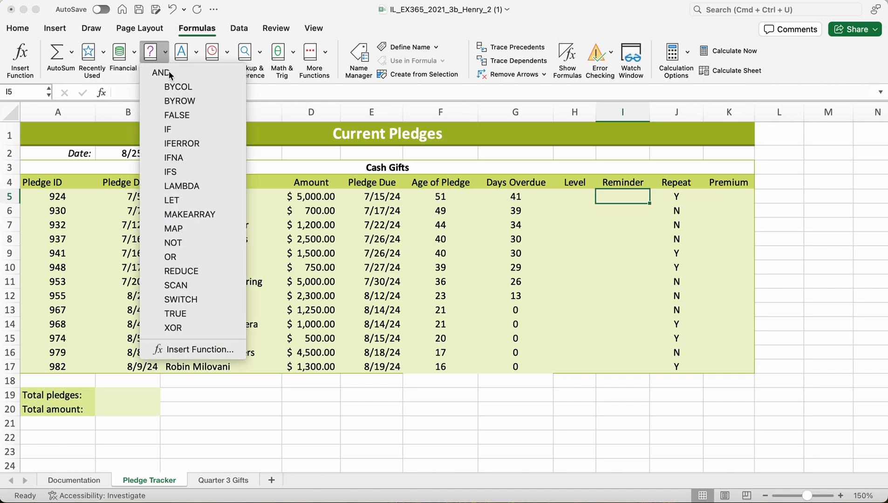
click(168, 73)
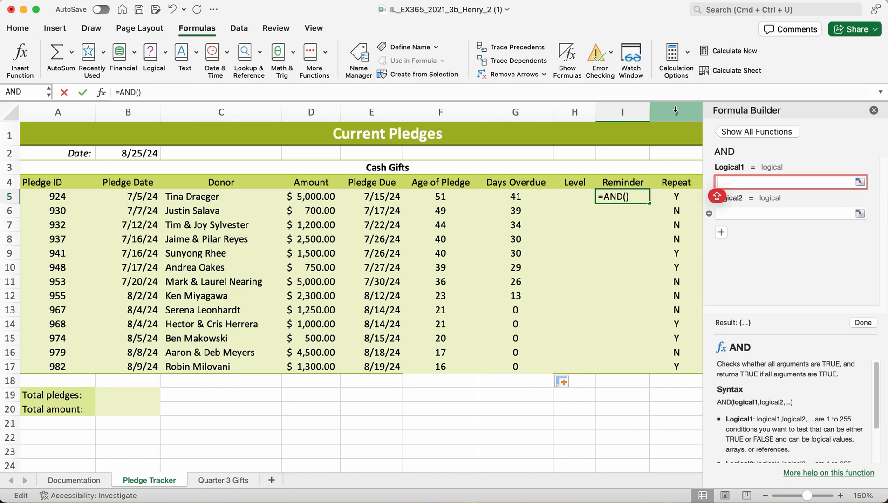
text(G5)
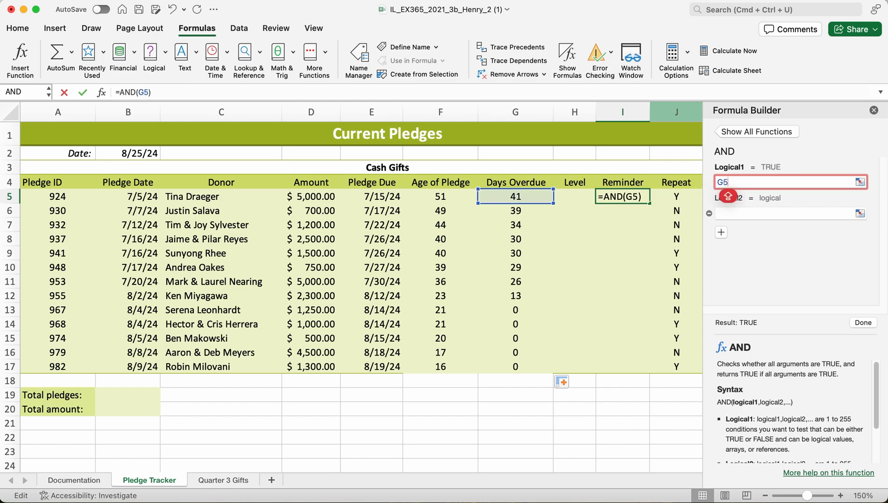
text(>2)
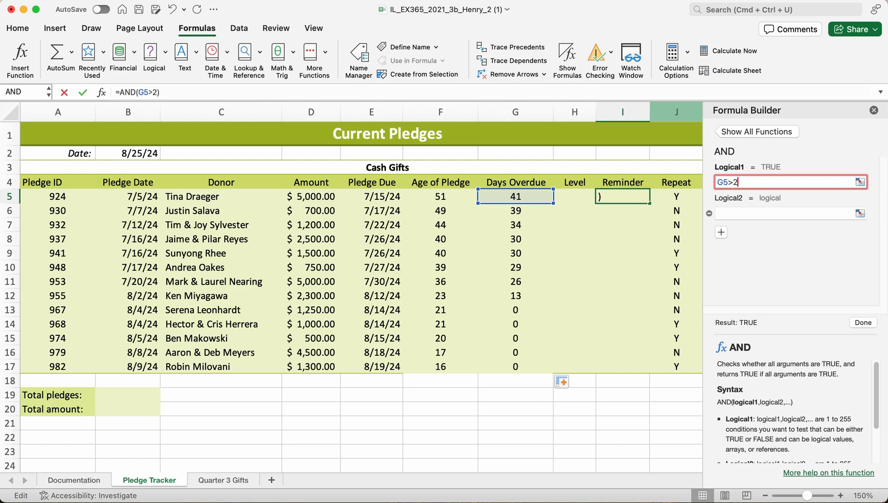
text(1)
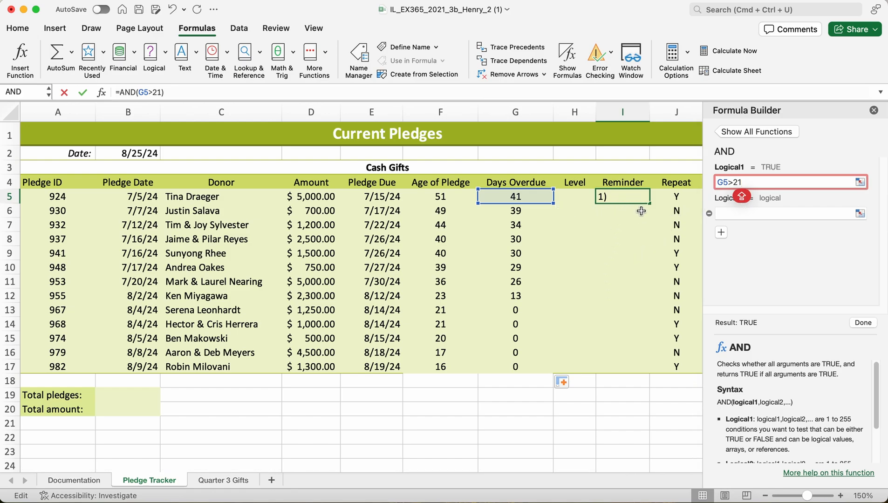
Add the second condition D5>800 to the AND function in cell I5, and copy the Reminder formula down through cell I17.
click(737, 212)
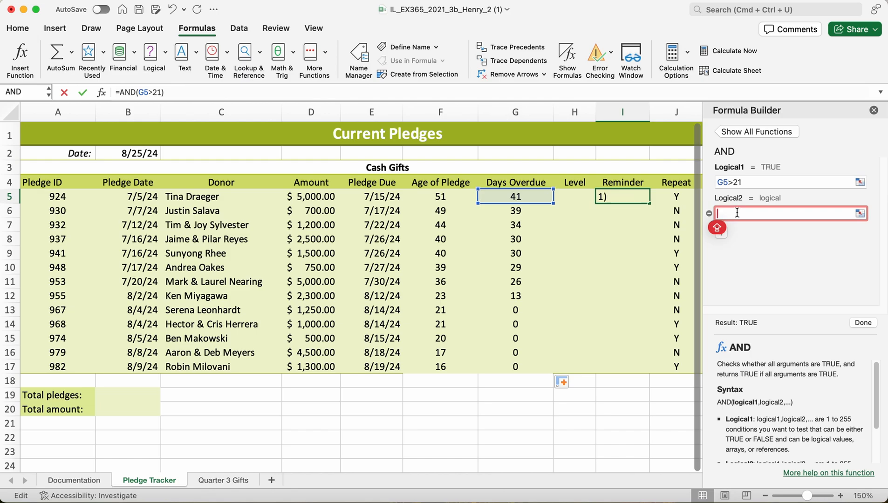
text(D5)
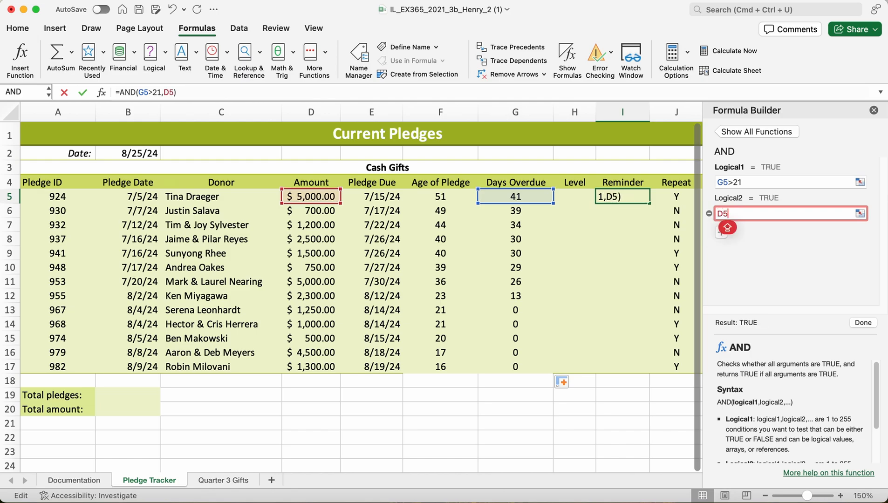
text(>)
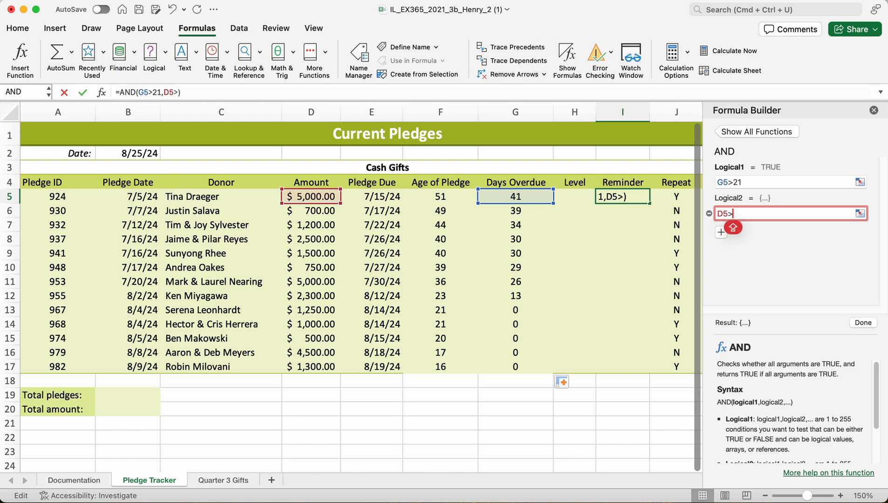
text(800)
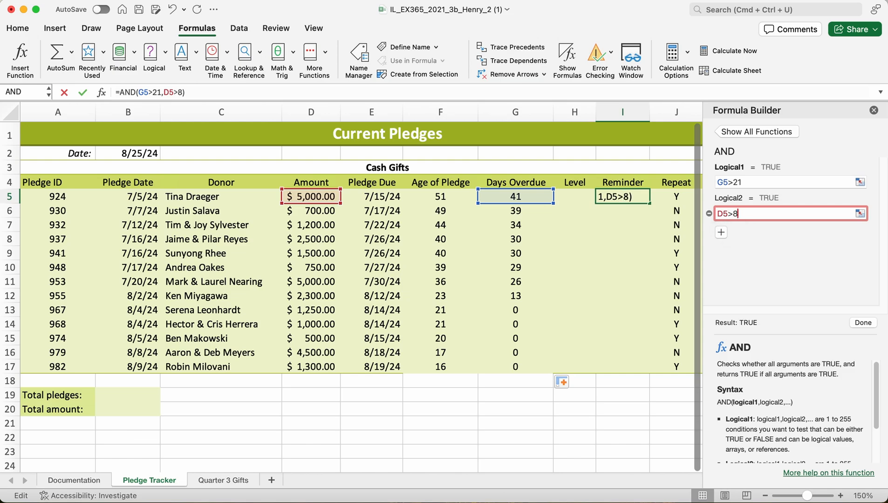
click(864, 322)
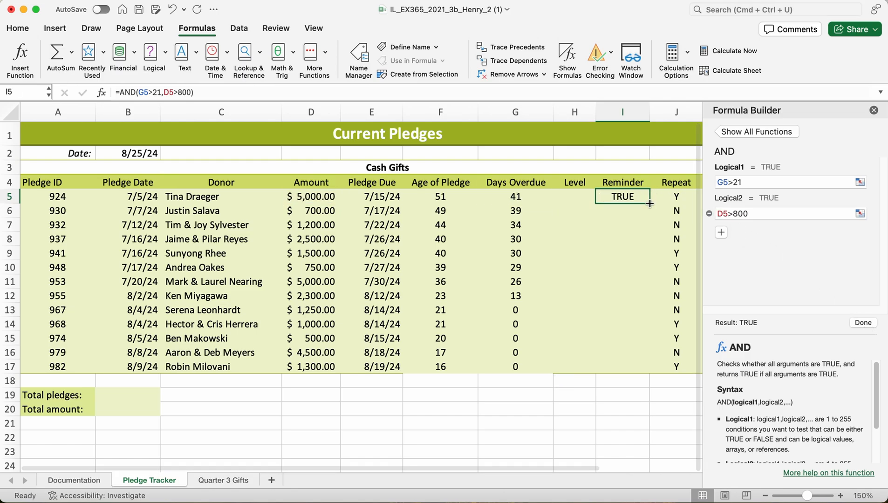
drag(649, 204, 642, 362)
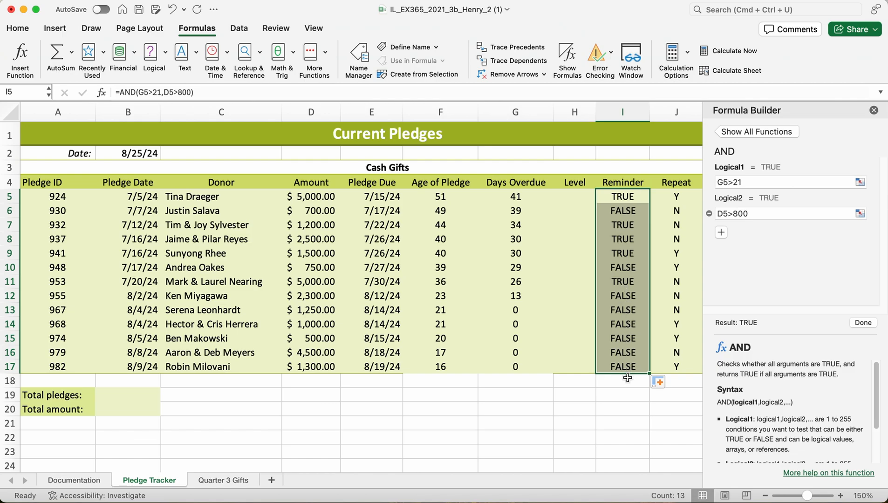
click(874, 110)
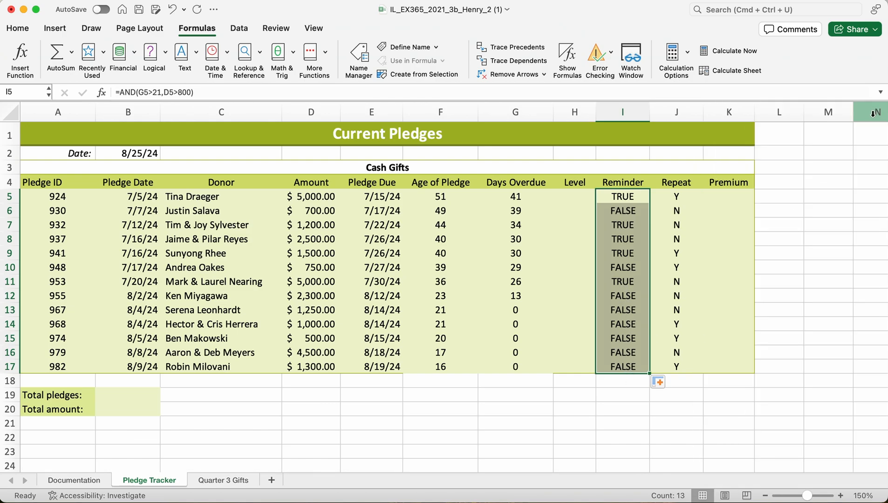
Insert the logical IF function in cell H5 under Level, with the logical test D5>=5000.
click(578, 197)
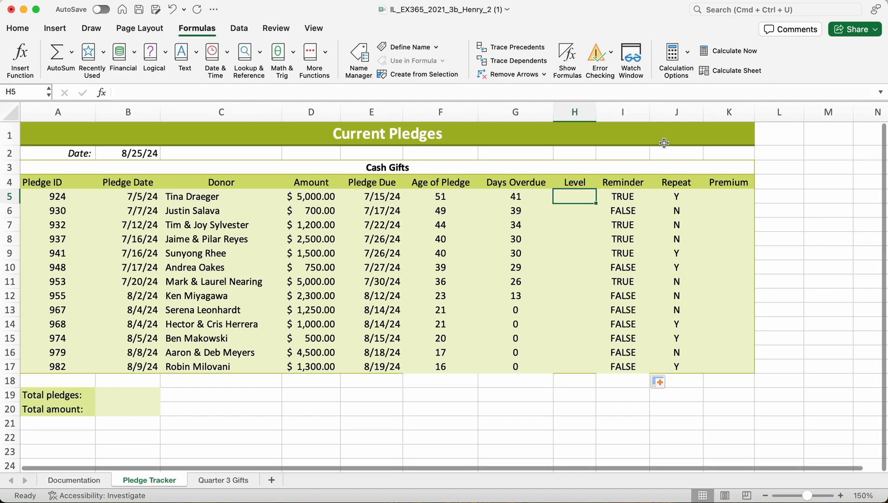
click(210, 31)
click(210, 31)
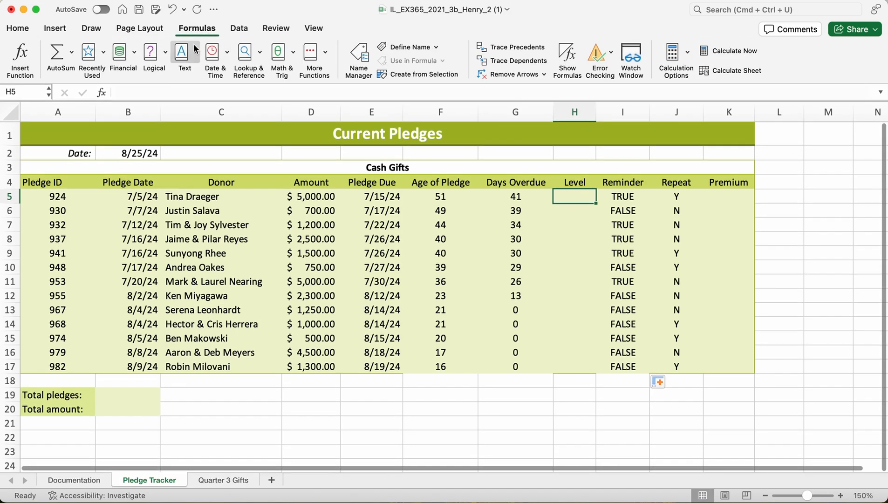
click(162, 57)
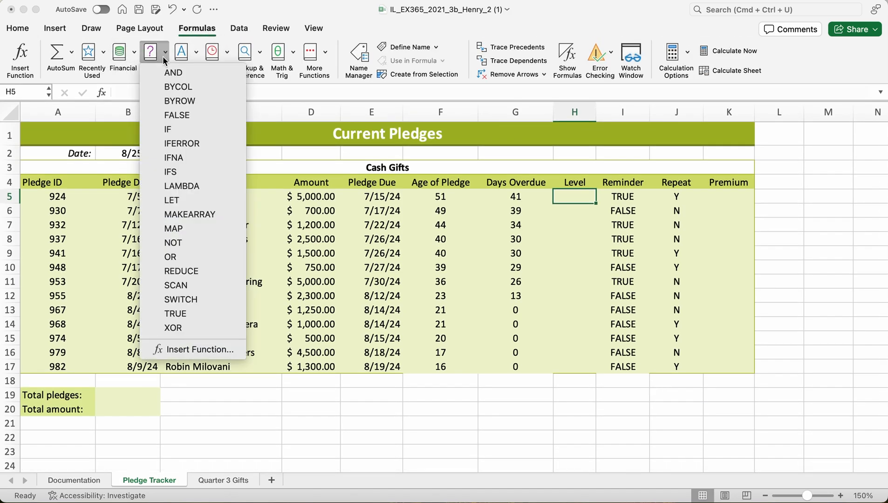
click(177, 129)
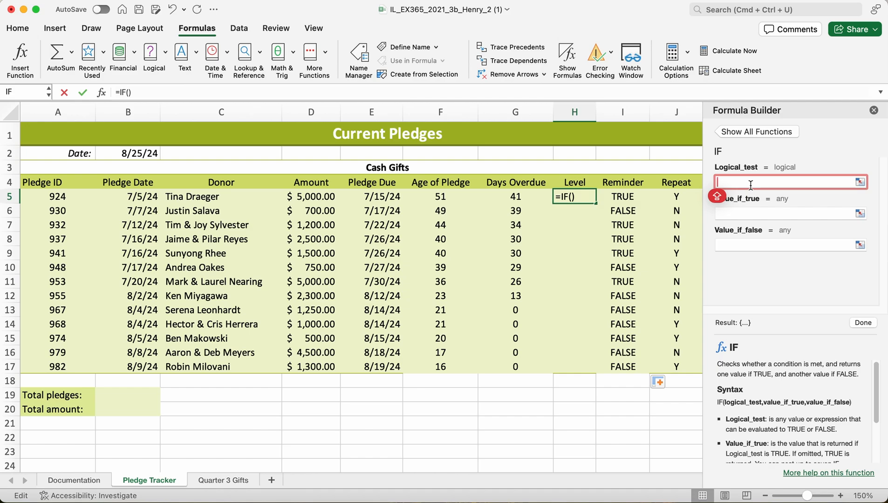
text(D5)
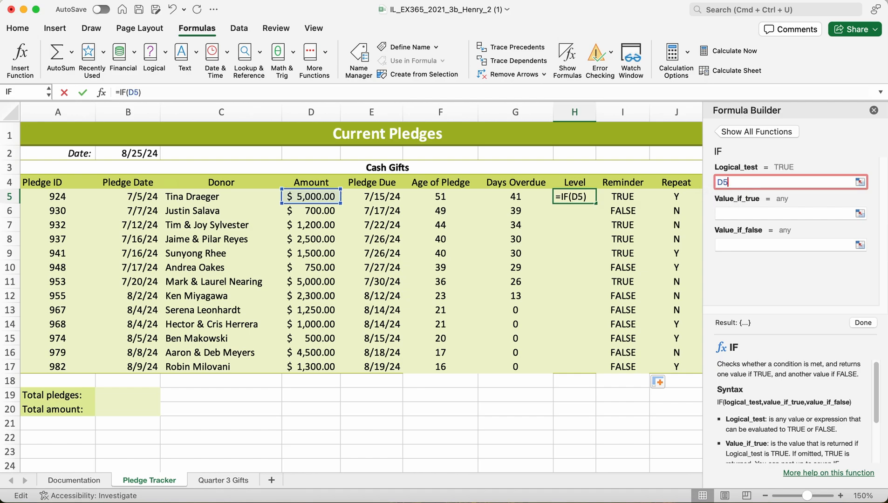
key(Caps_Lock)
text(>=)
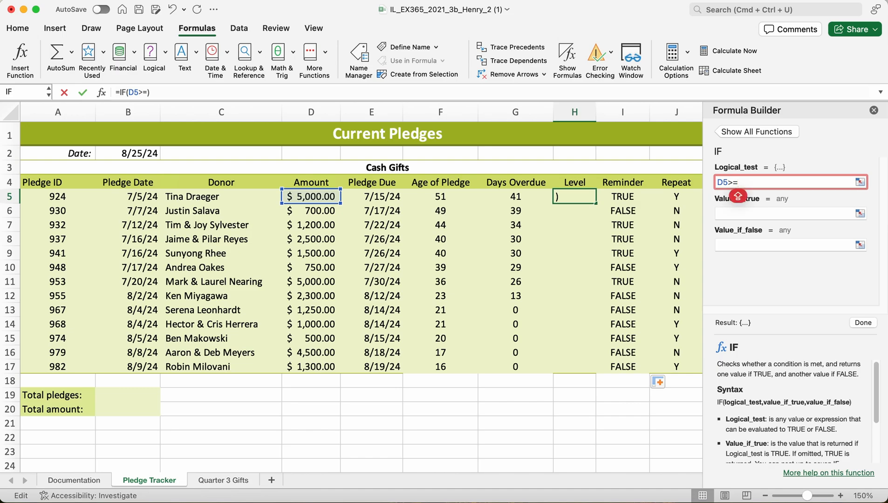
text(5000)
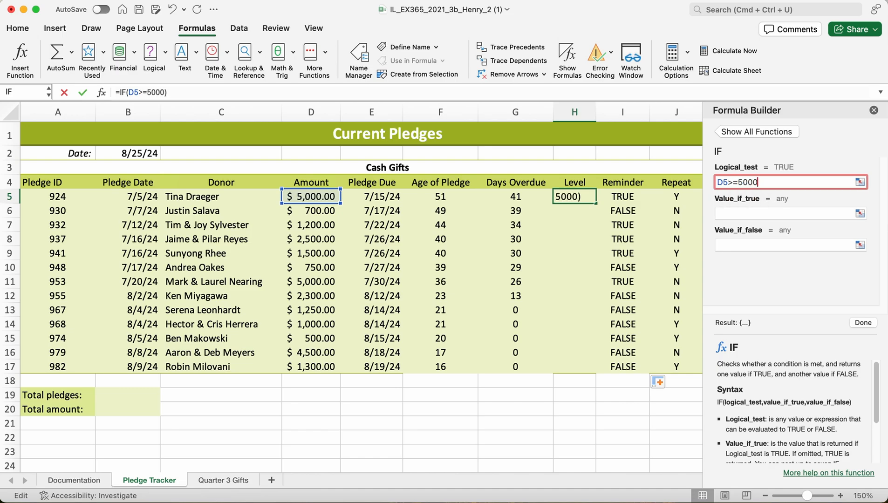
Set the value-if-true argument of the IF function in cell H5 to the text "Gold".
click(749, 211)
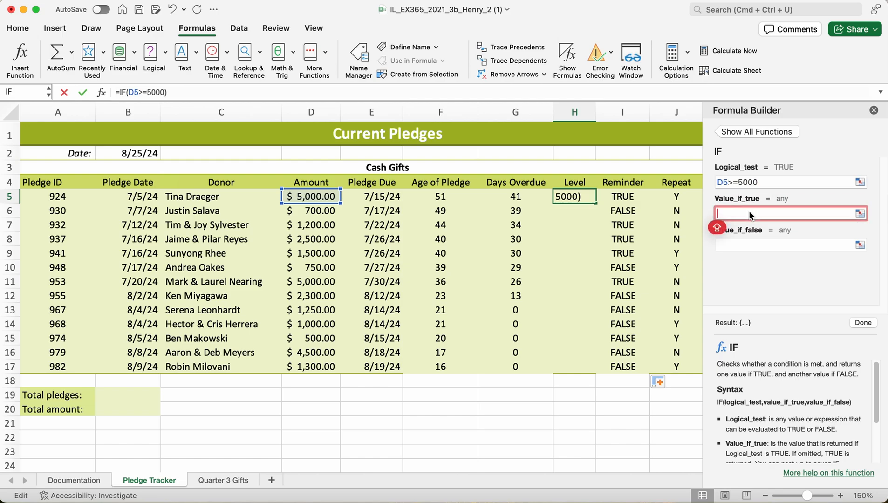
text(GOLD)
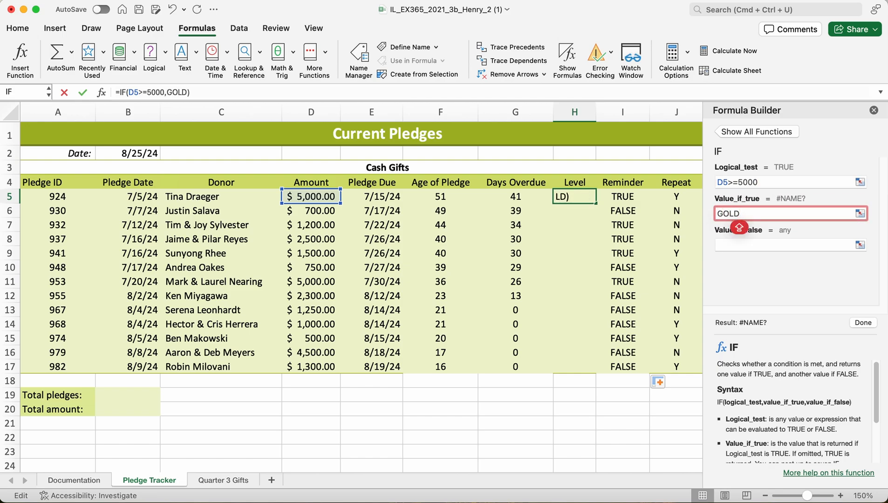
key(BackSpace)
key(BackSpace)
key(BackSpace)
text(old)
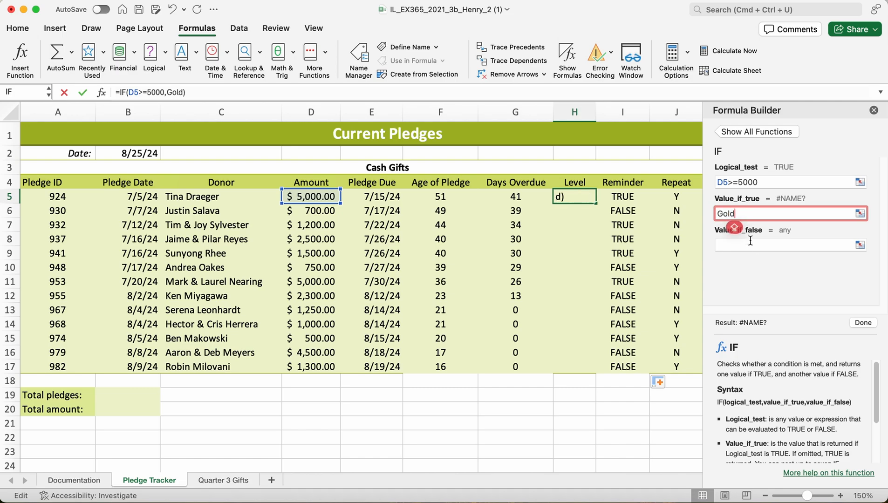
click(774, 242)
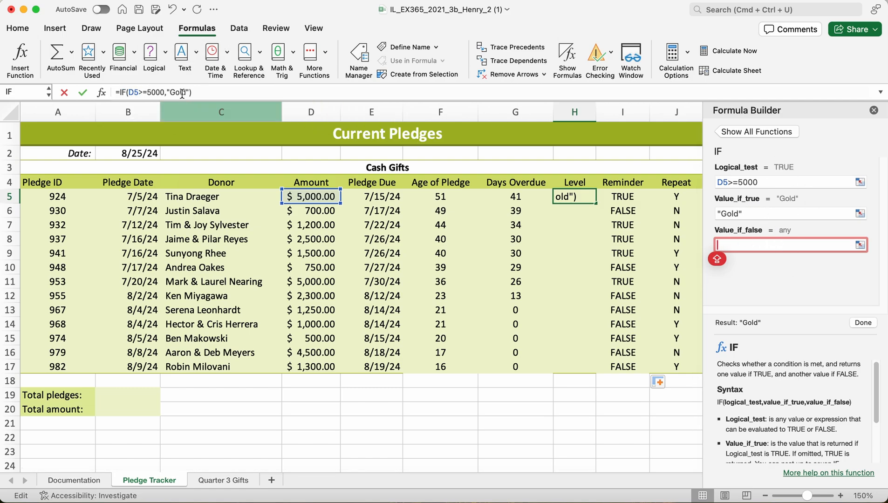
Nest a second logical IF function as the value-if-false argument of the IF formula in cell H5.
click(862, 323)
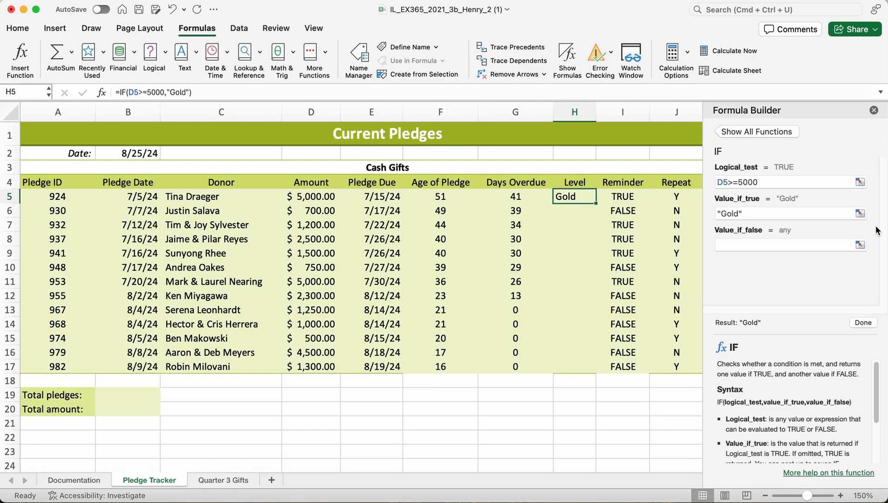
click(873, 111)
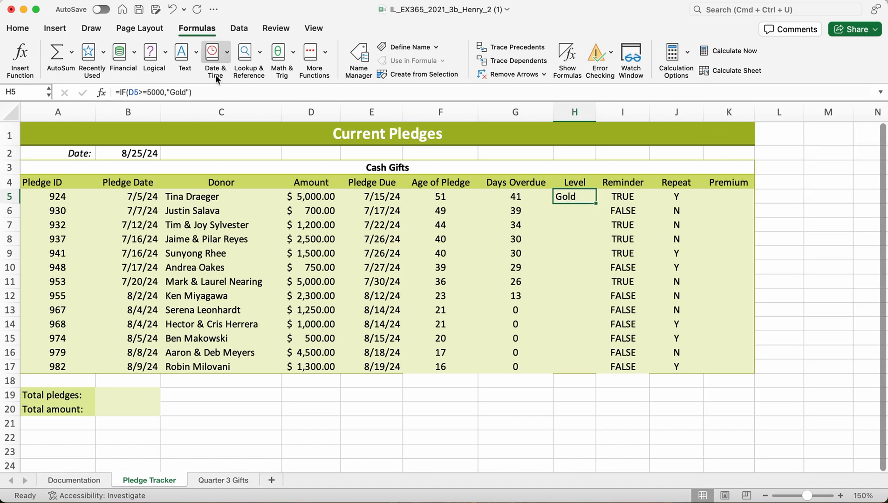
click(189, 93)
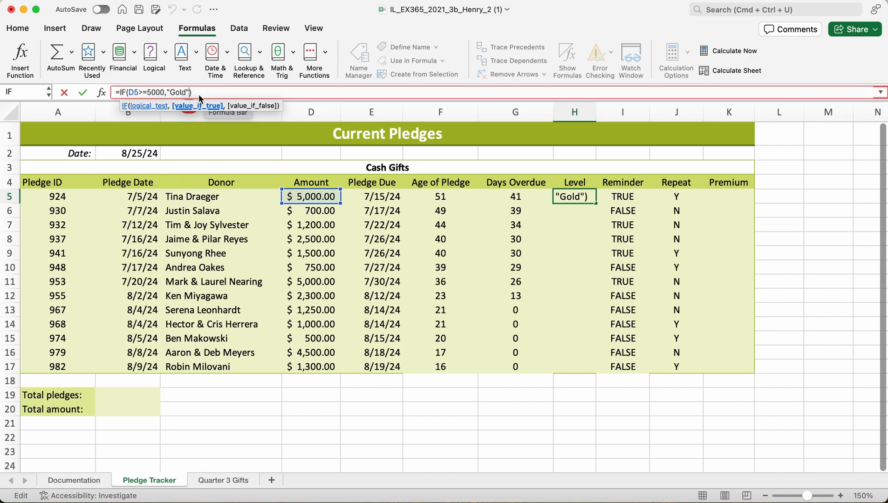
key(Left)
text(,)
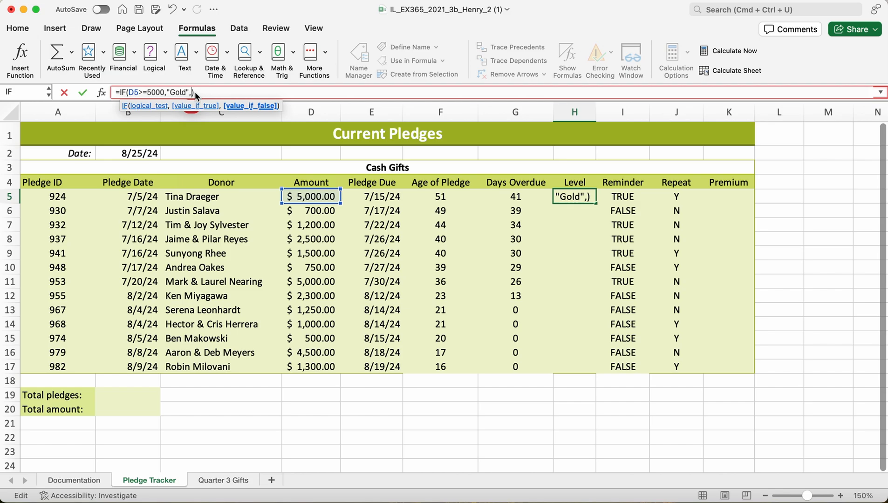
click(165, 58)
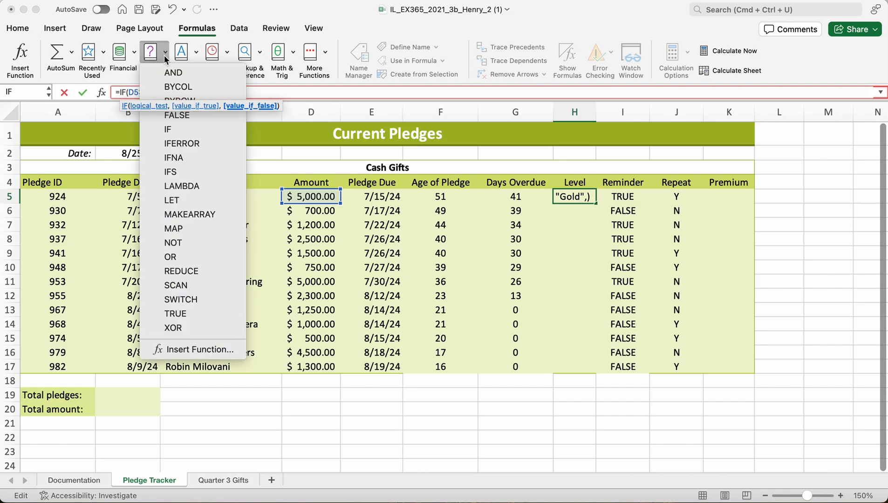
click(162, 124)
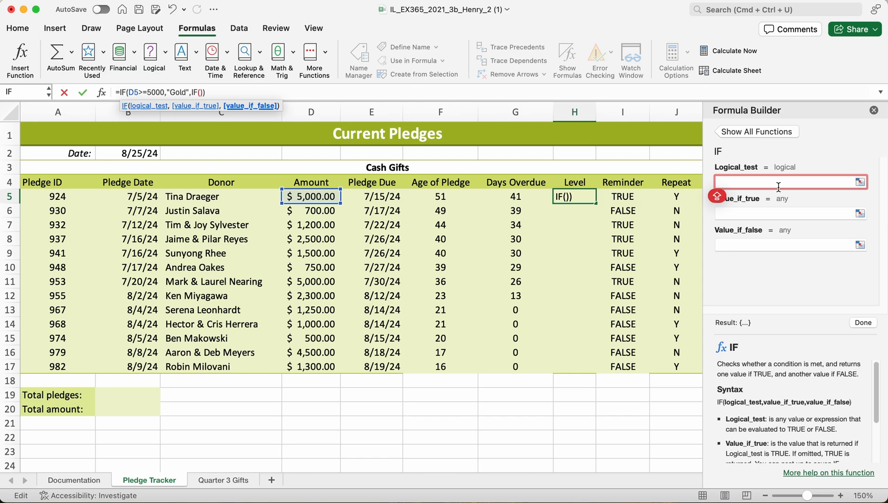
Set the logical test of the nested IF function in cell H5 to D5>=2000.
text(D5)
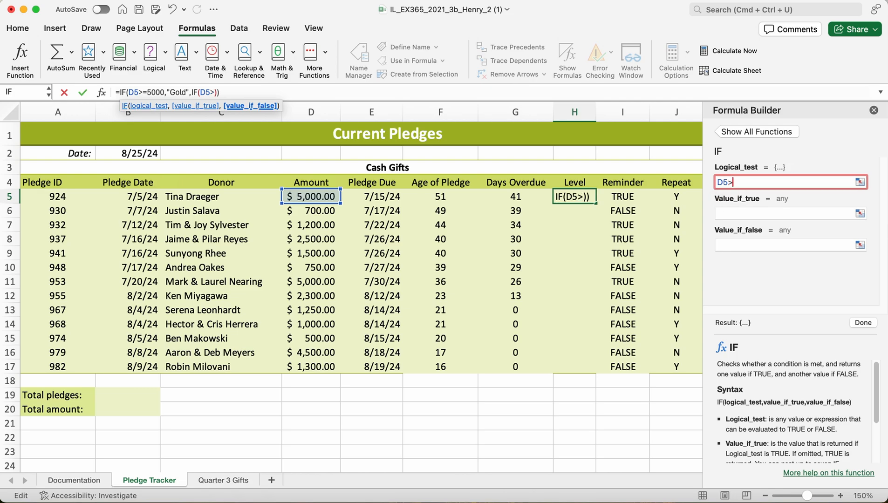
text(>=)
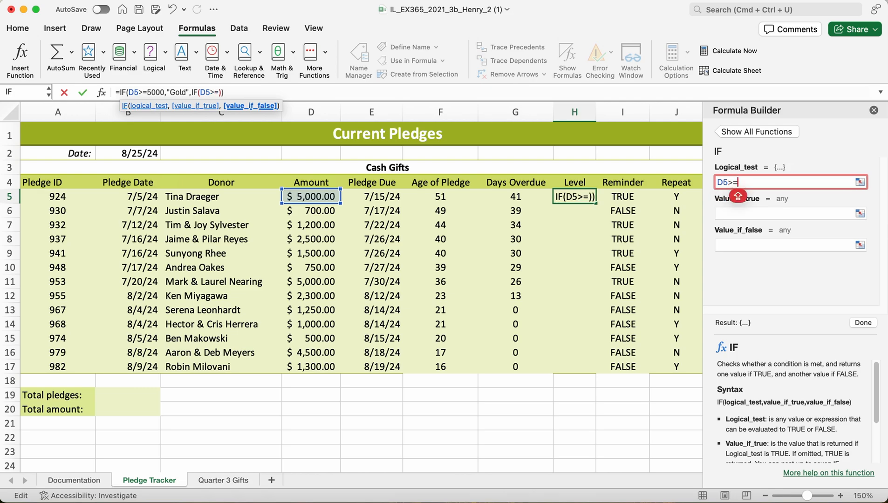
text(2000)
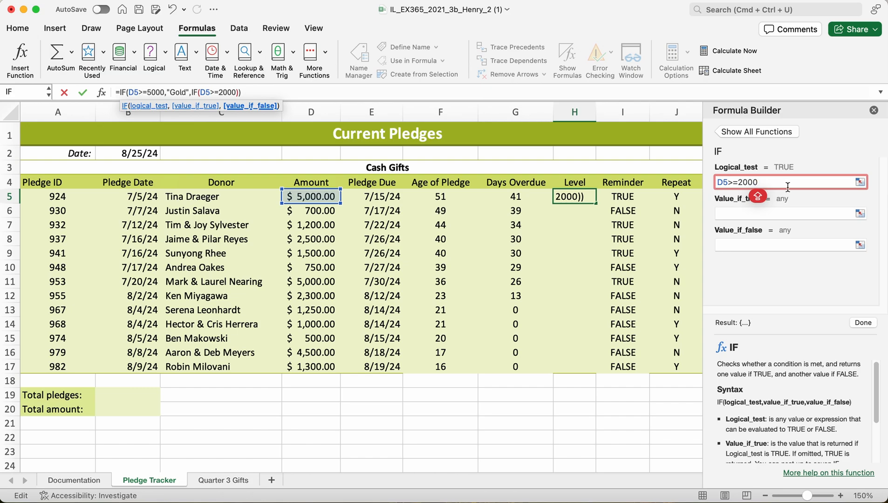
text(,)
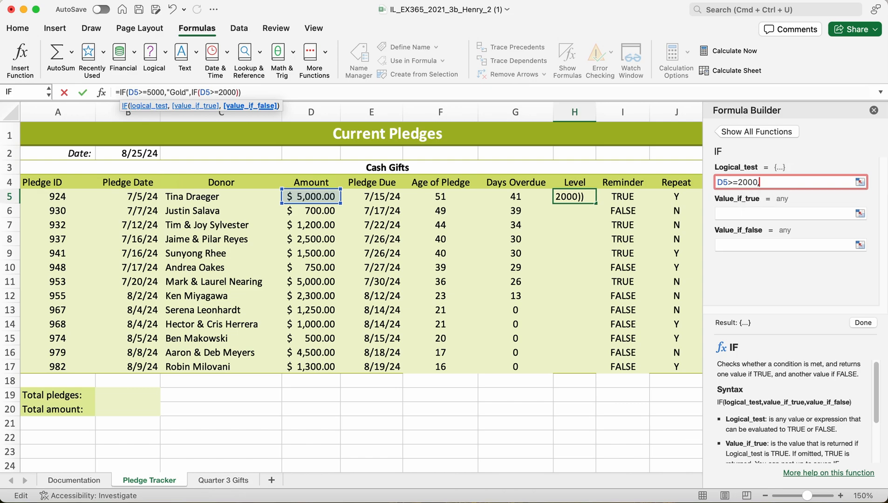
text( "SIL)
key(BackSpace)
key(BackSpace)
text(il)
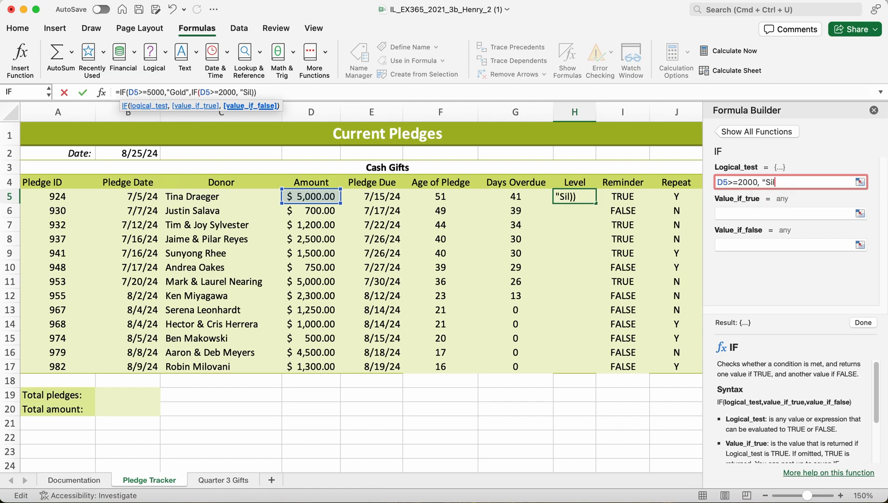
text(ver")
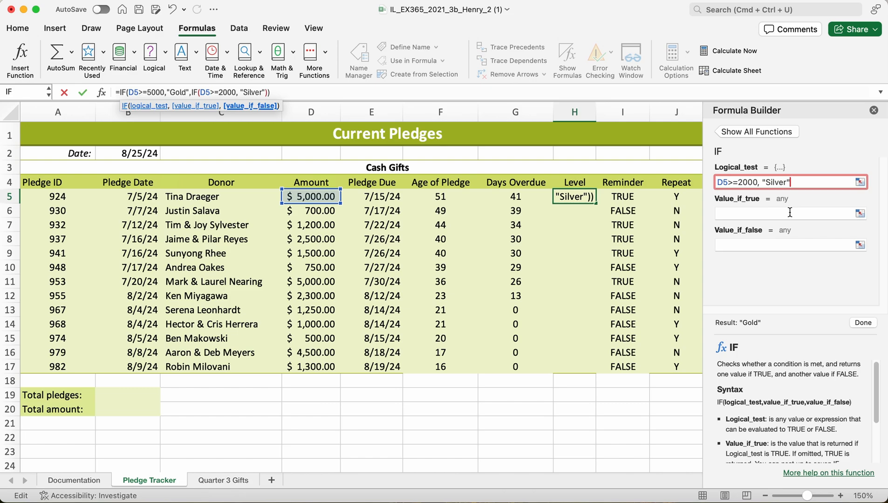
key(BackSpace)
key(BackSpace)
key(BackSpace)
key(BackSpace)
key(BackSpace)
key(BackSpace)
key(BackSpace)
key(BackSpace)
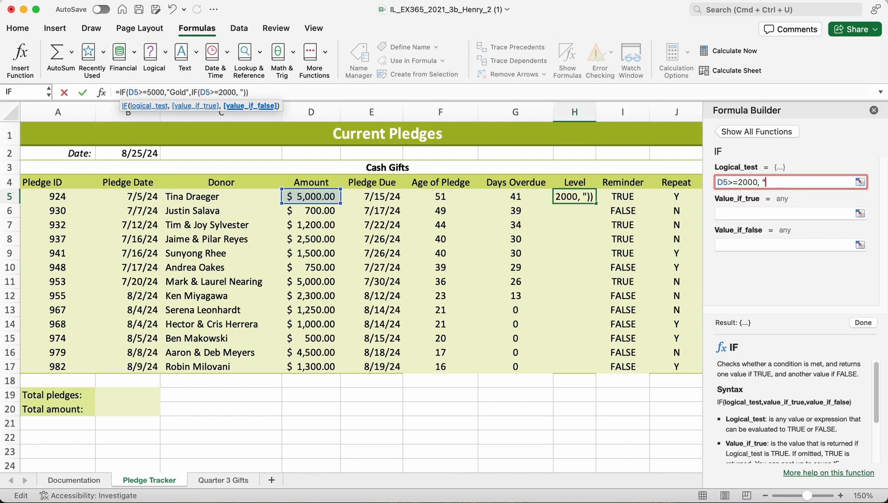
key(BackSpace)
key(BackSpace)
Set the value-if-true argument of the nested IF function in cell H5 to the text "Silver".
click(752, 213)
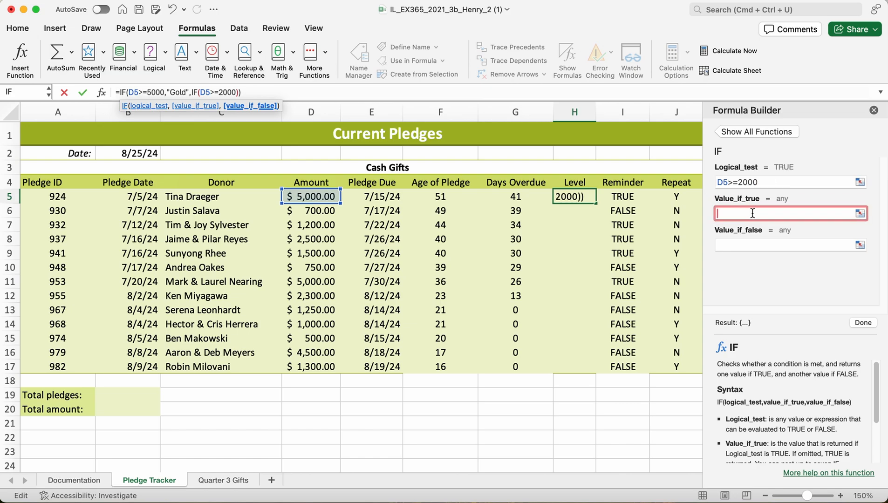
text(Siliver)
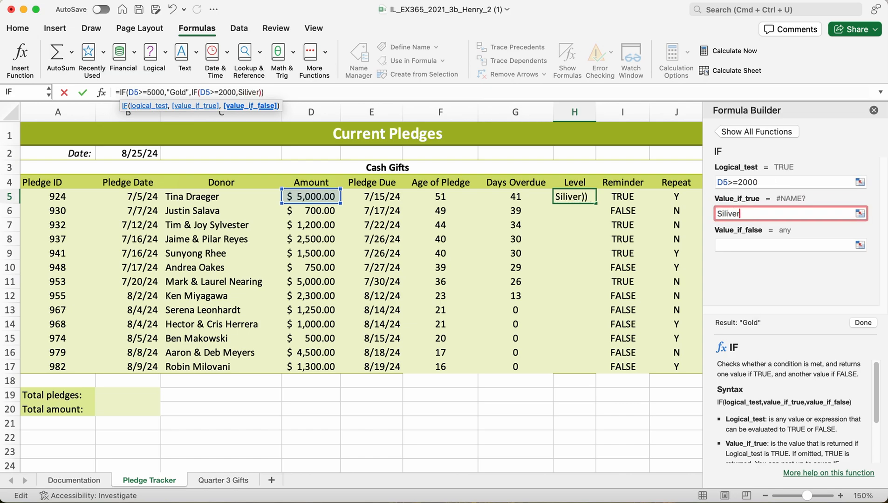
key(BackSpace)
key(BackSpace)
key(BackSpace)
key(BackSpace)
key(BackSpace)
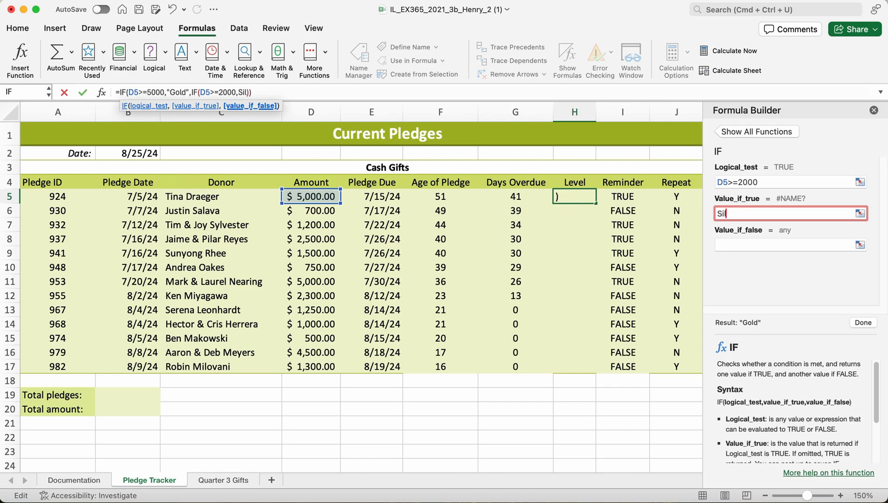
text(lver)
Set the nested IF function's value-if-false argument to "Bronze", and copy the Level formula from cell H5 down through H17.
click(789, 244)
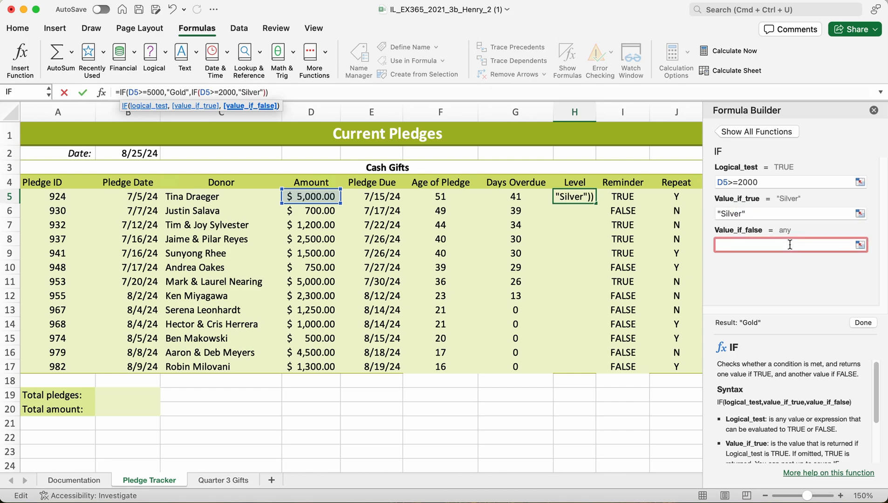
text(Bronze)
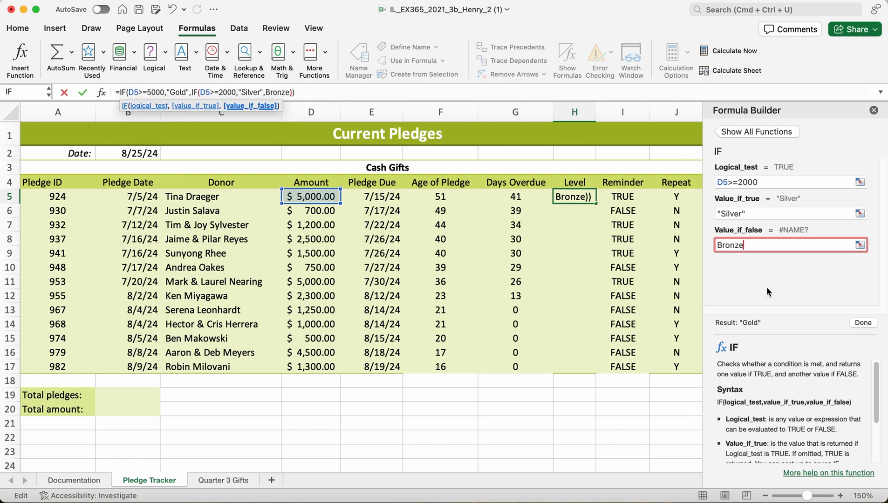
click(869, 325)
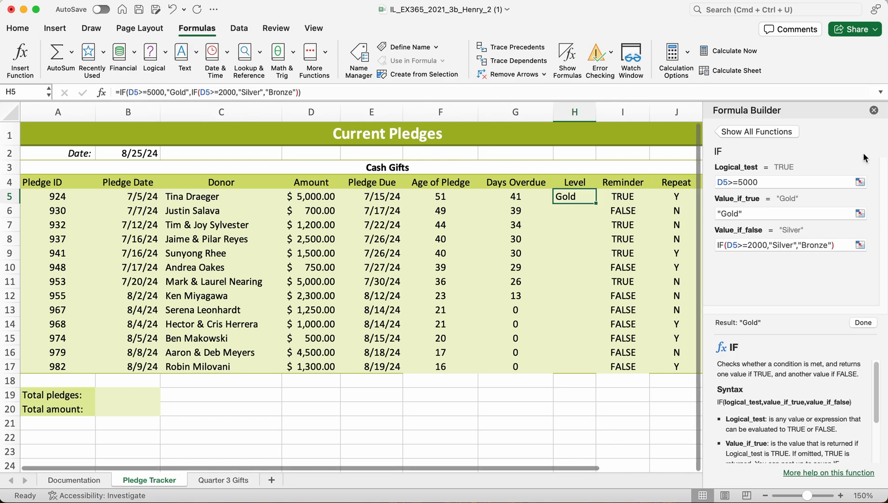
click(873, 111)
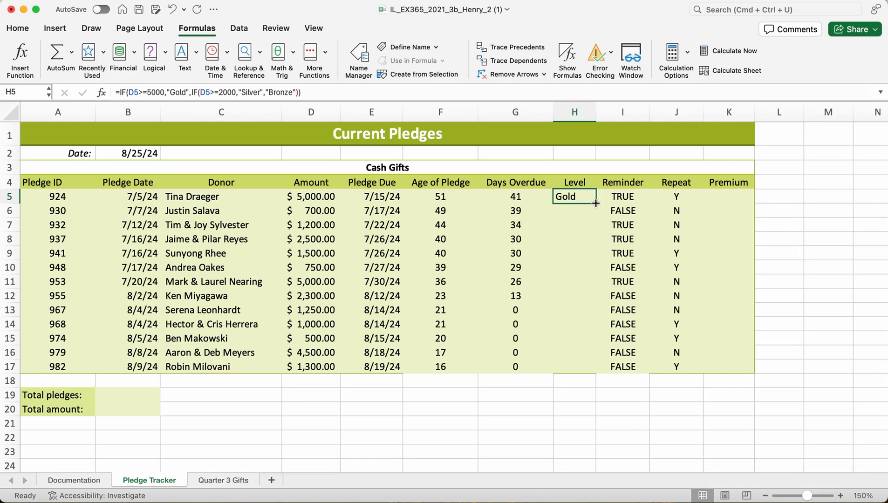
drag(596, 203, 585, 379)
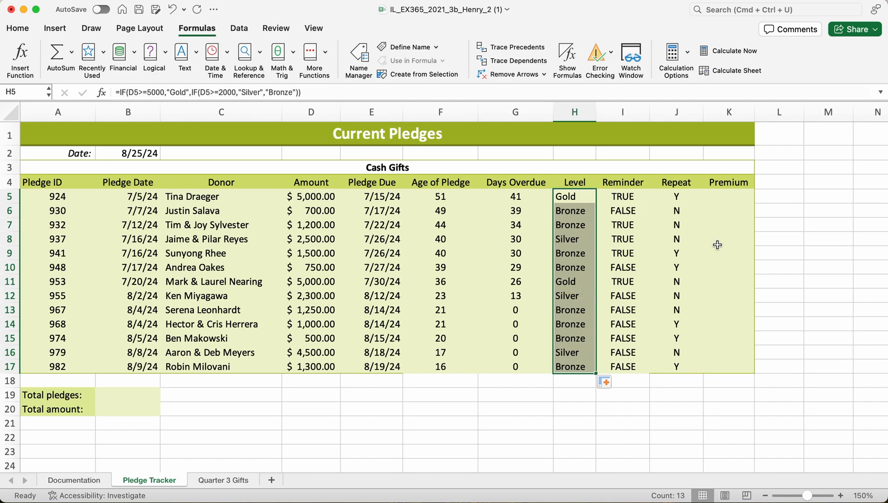
Insert the logical OR function in cell K5 under Premium.
scroll(755, 264, up, 1)
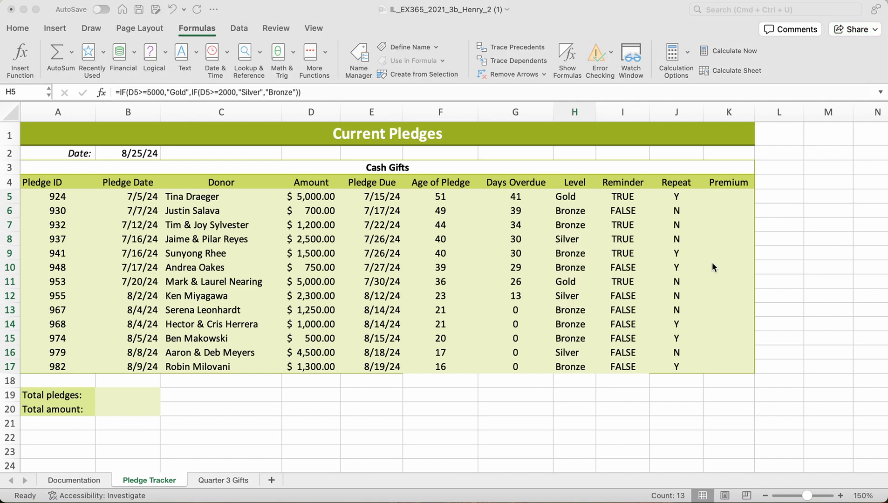
double_click(730, 196)
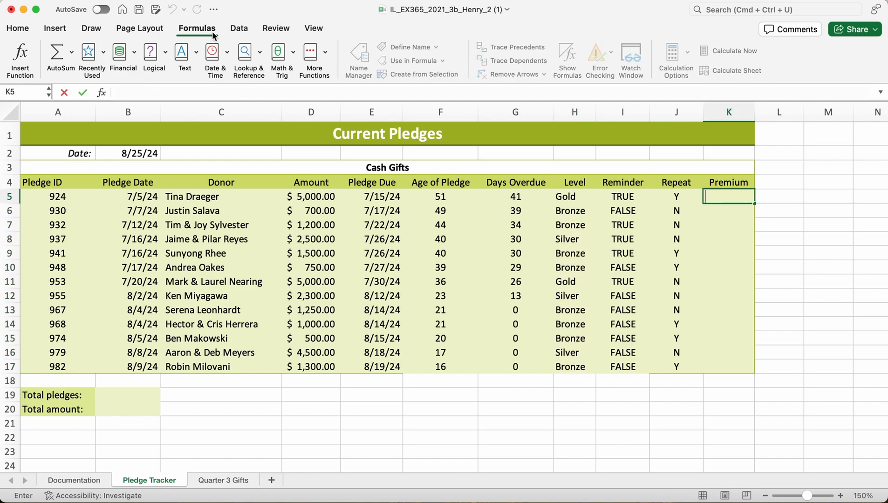
click(165, 51)
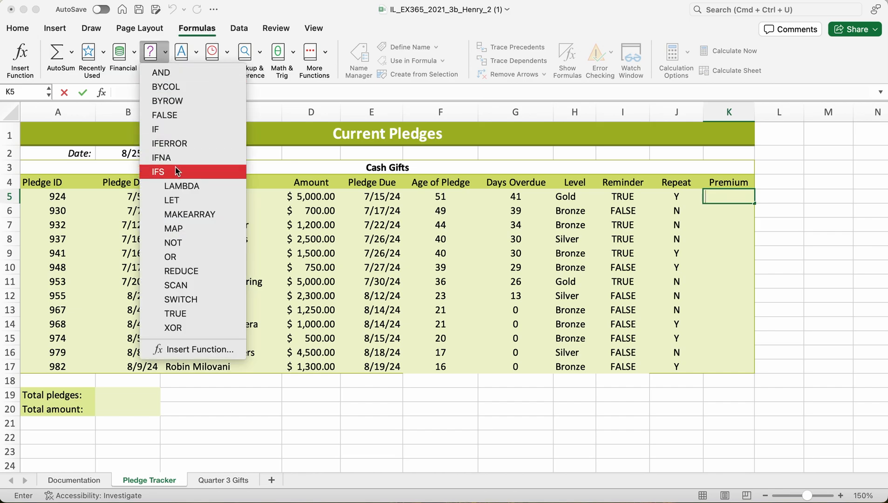
click(179, 259)
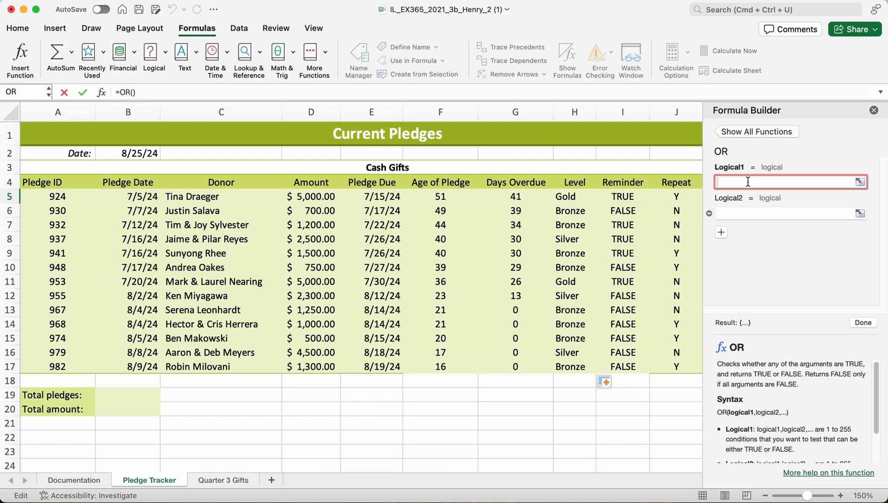
Set the first condition of the OR function in cell K5 to H5="GOLD".
text(h)
key(BackSpace)
text(h5)
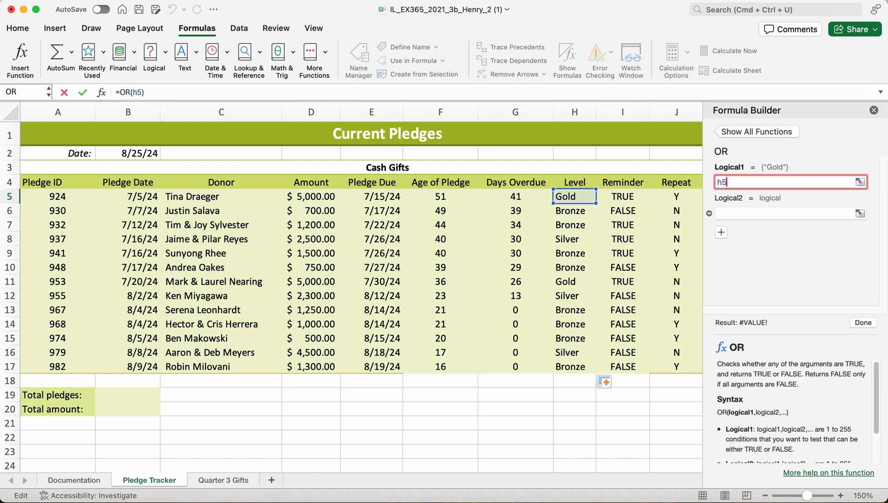
key(BackSpace)
key(BackSpace)
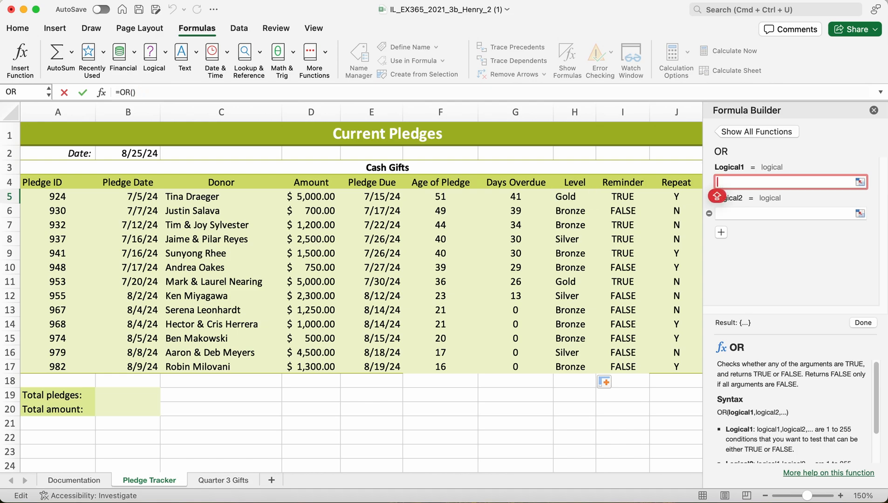
text(H5)
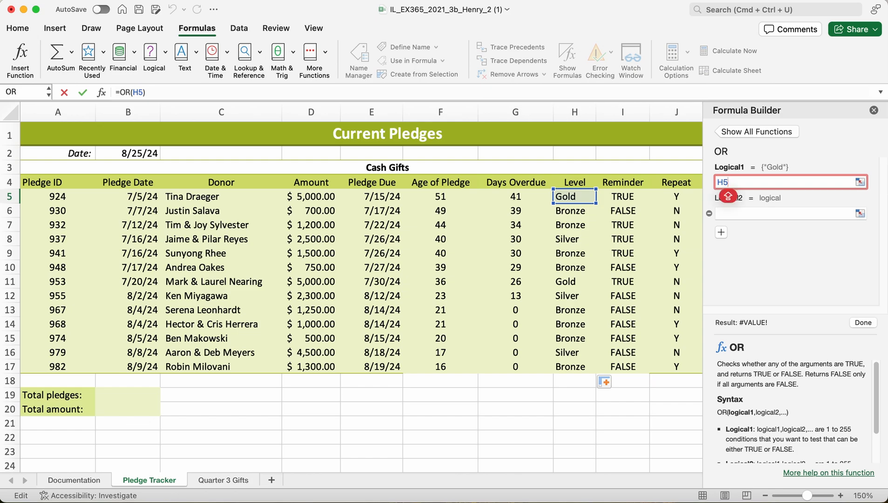
text(=)
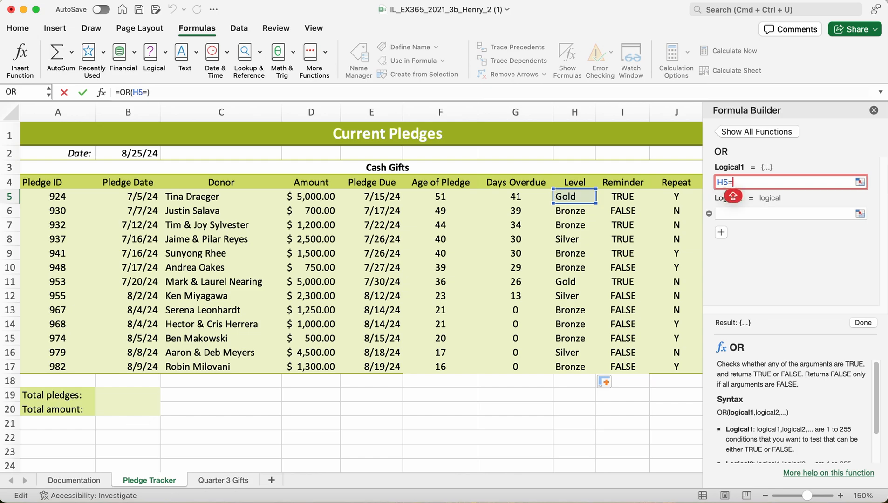
text(")
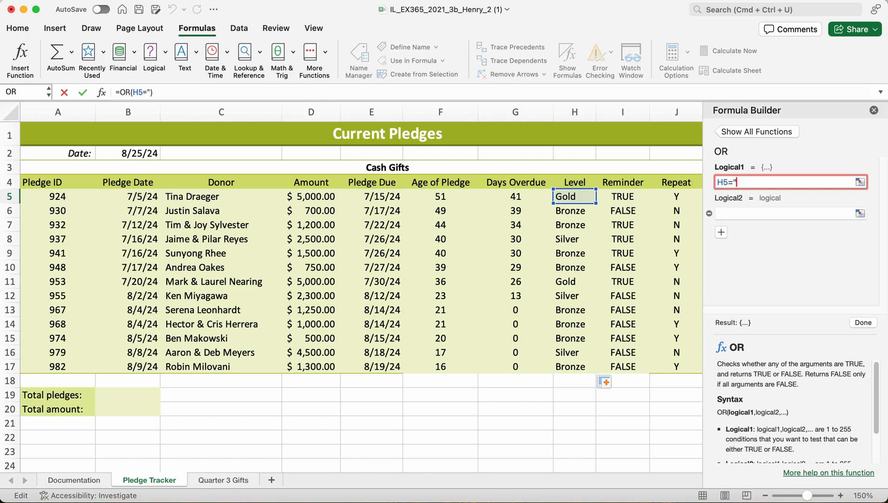
text(GOLD")
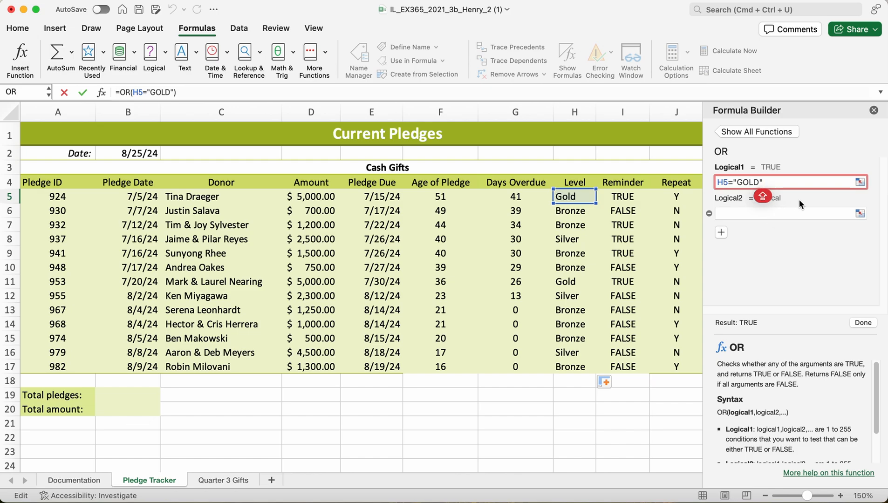
Set the OR function's second condition to J5="Y", and copy the Premium formula from cell K5 down through K17.
click(797, 213)
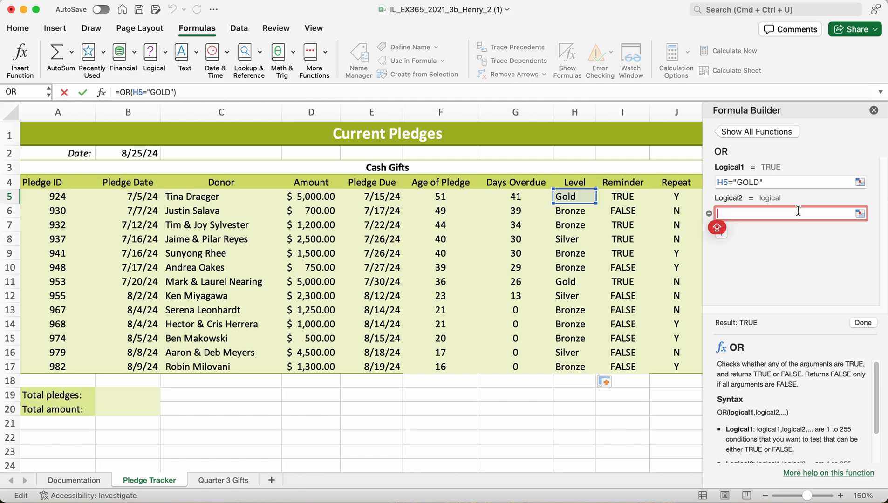
text(J)
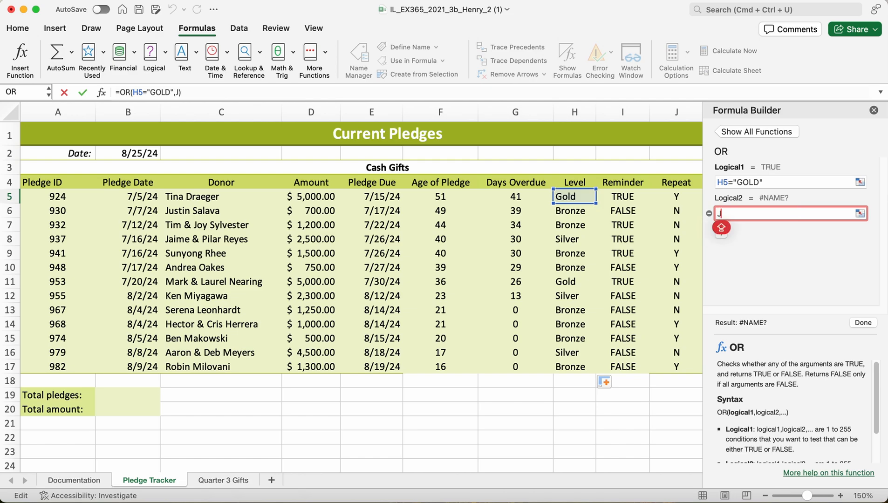
text(5)
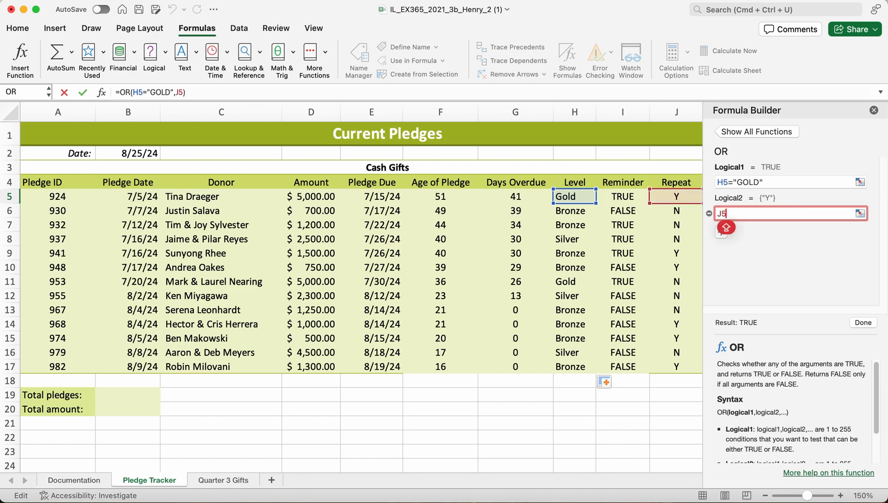
text(=)
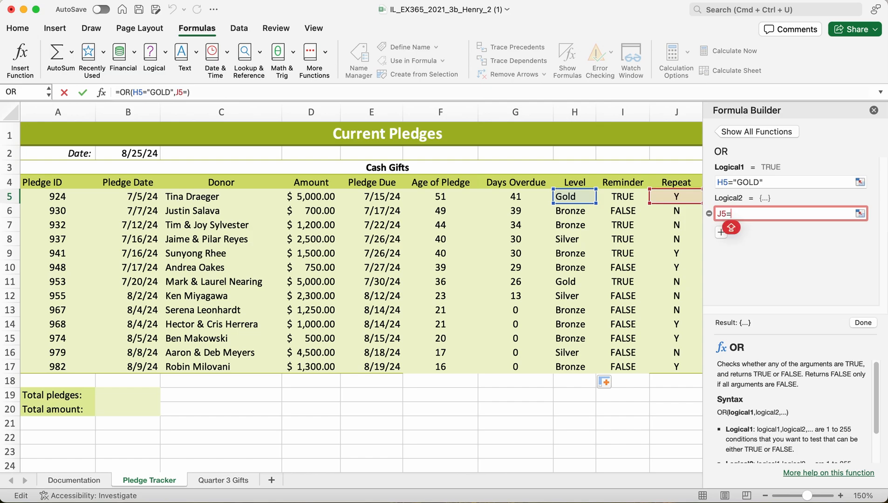
text("Y")
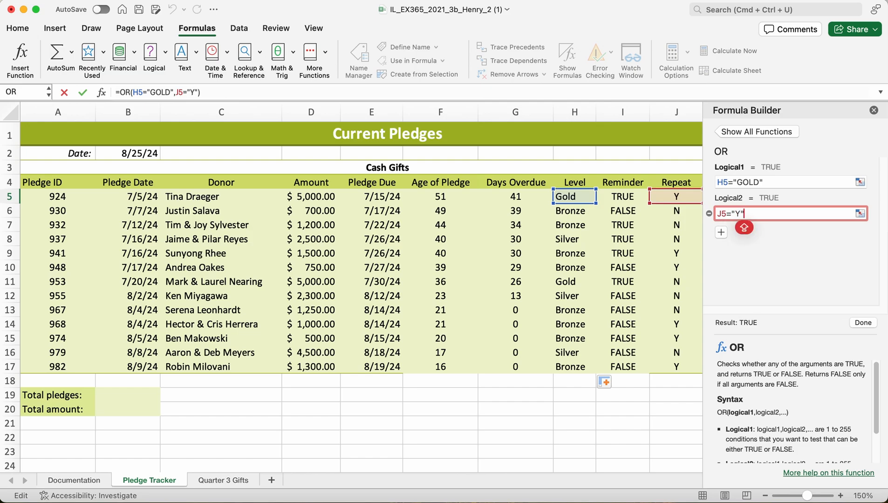
click(857, 322)
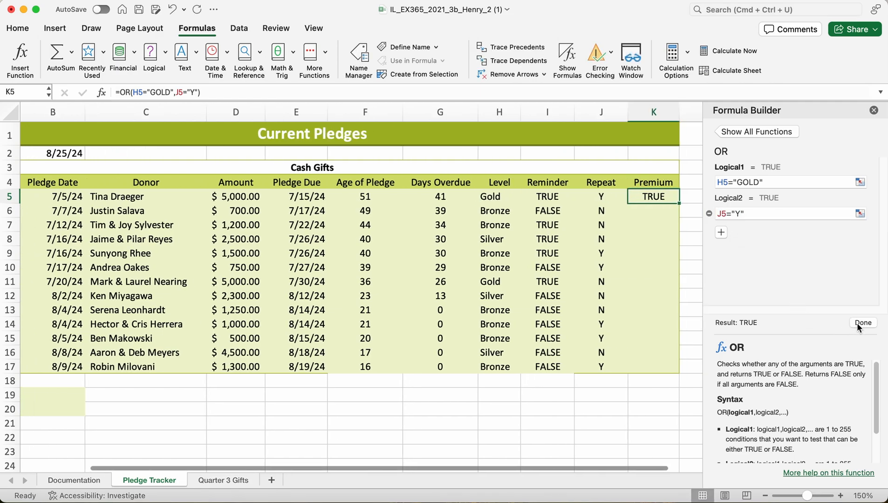
click(874, 110)
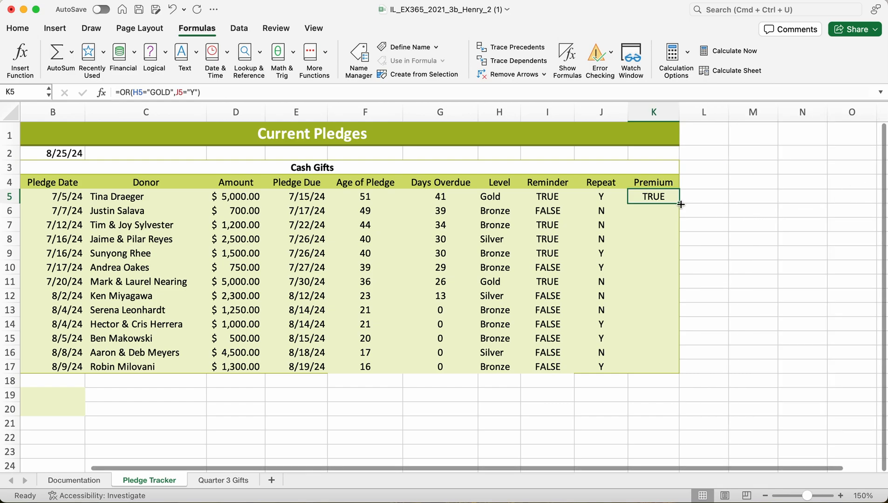
drag(679, 202, 682, 371)
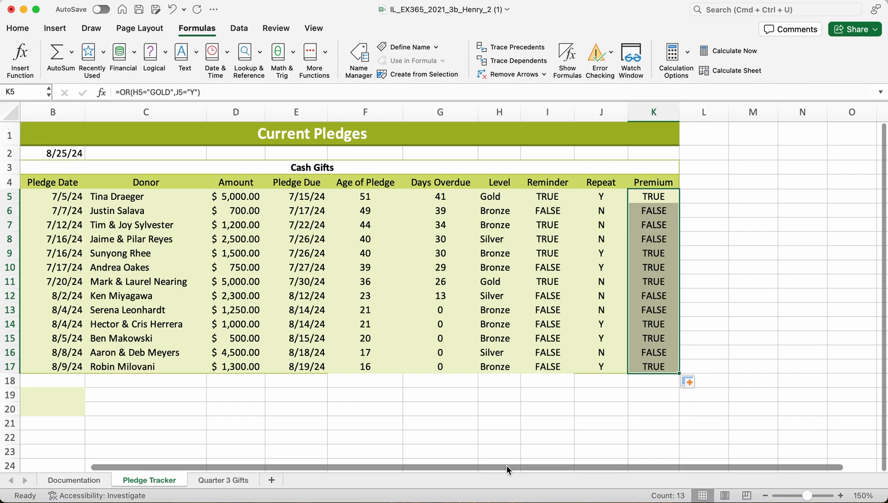
Enter the formula =COUNT(A5:A17) in cell B19 beside Total pledges to count the pledge IDs.
drag(506, 465, 425, 465)
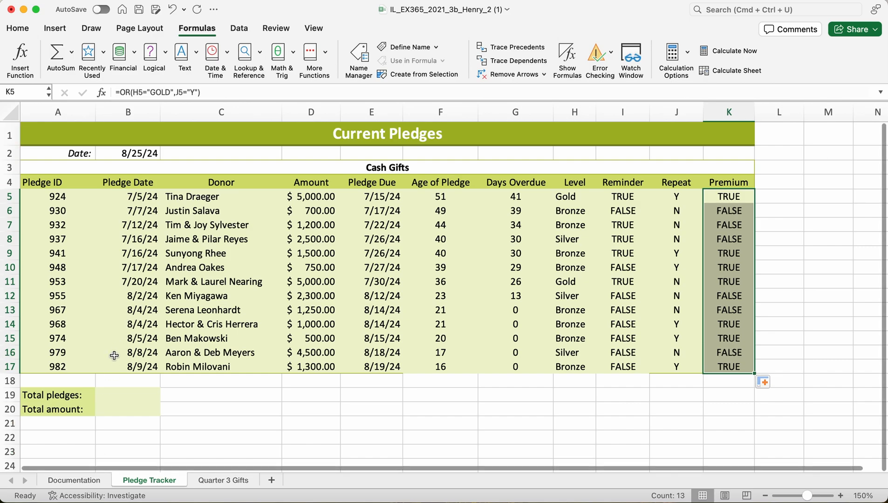
click(123, 395)
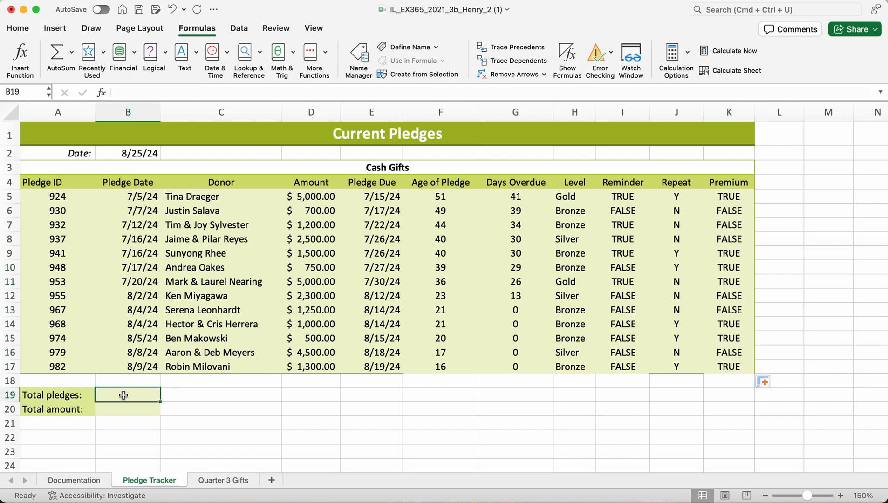
text(=)
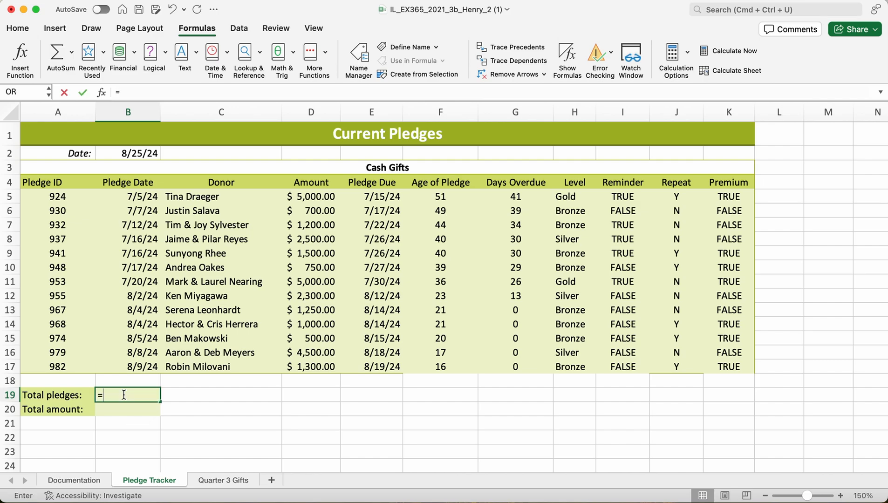
text(CO)
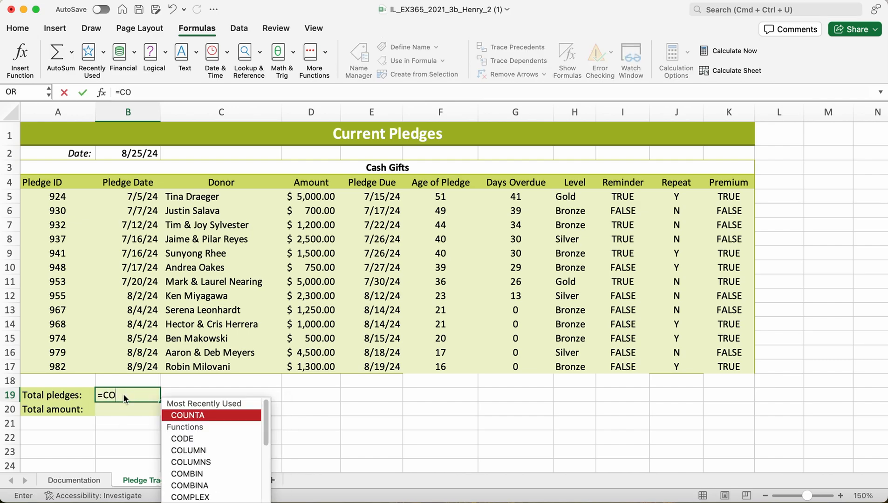
text(UNT)
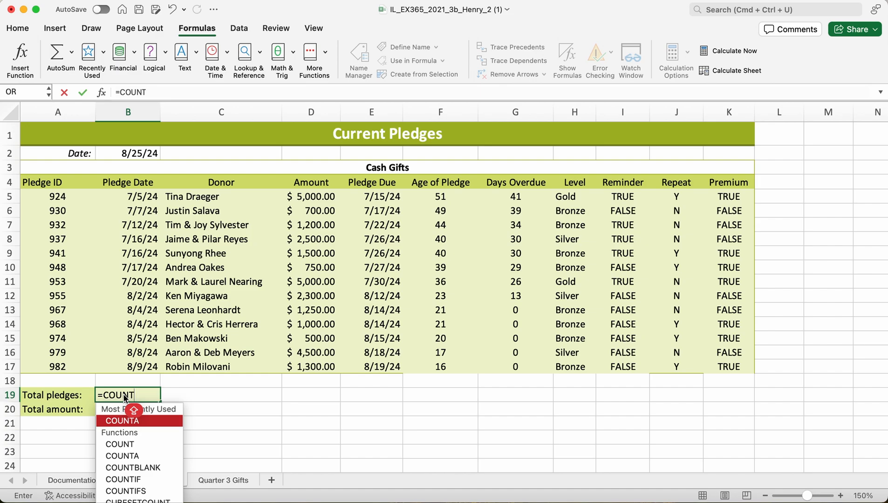
text(()
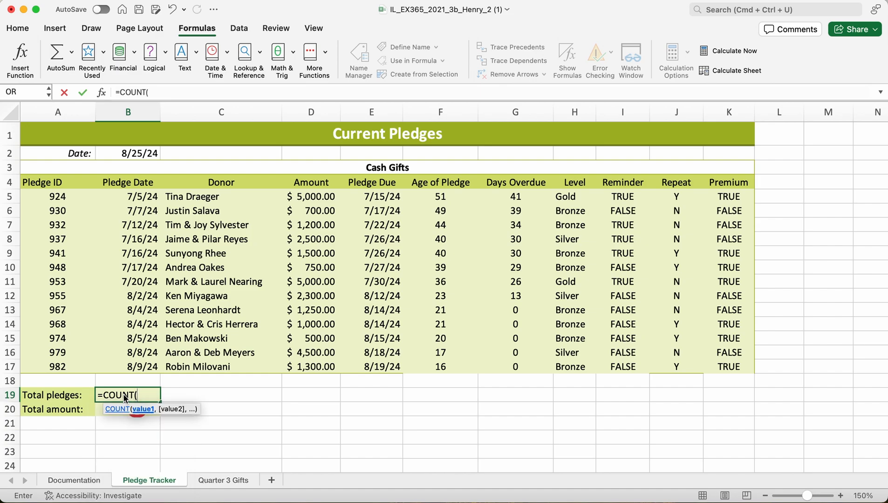
text(A5)
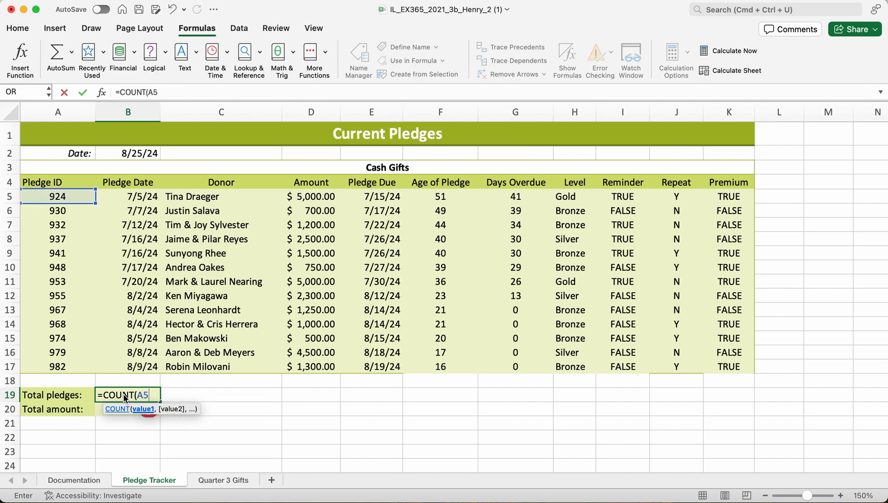
text(:)
click(160, 94)
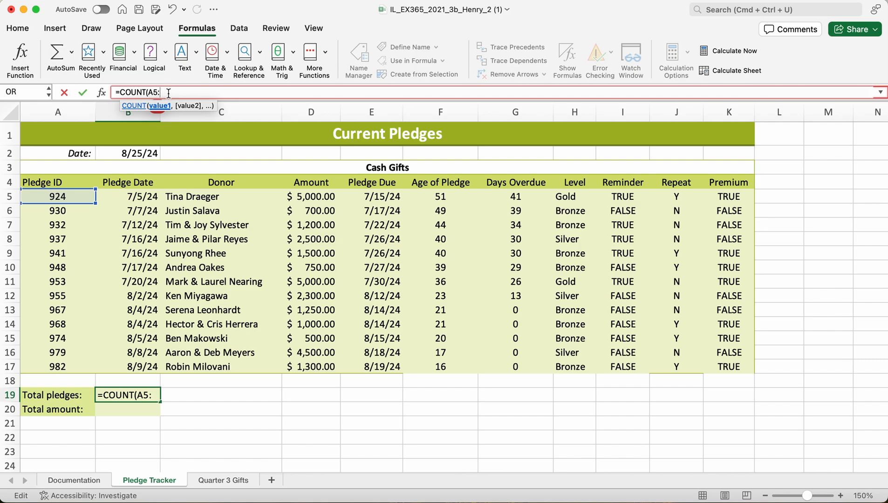
text(A17)
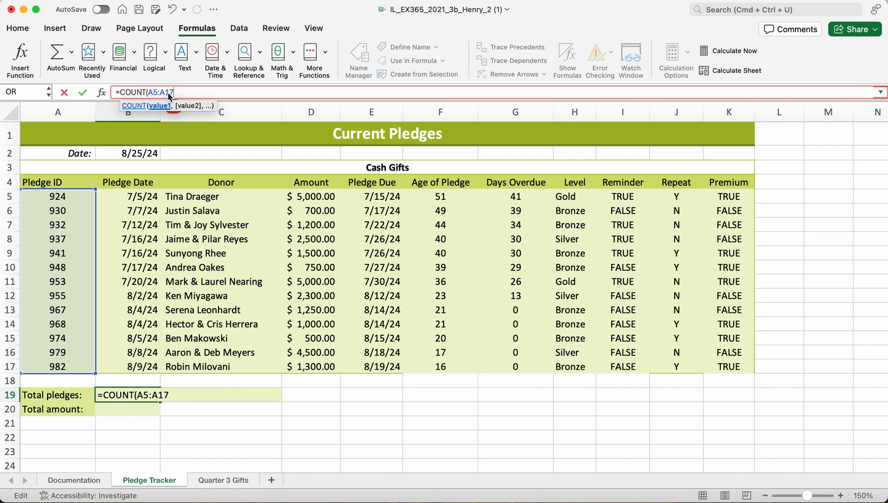
text())
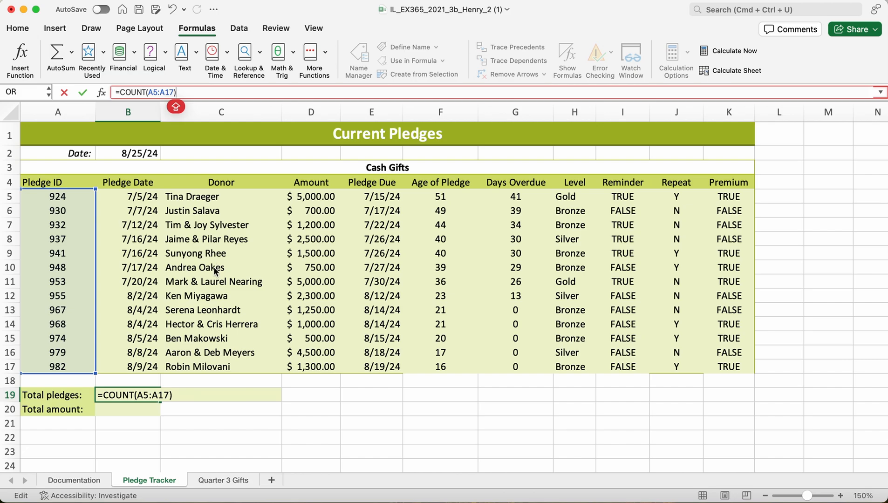
key(Return)
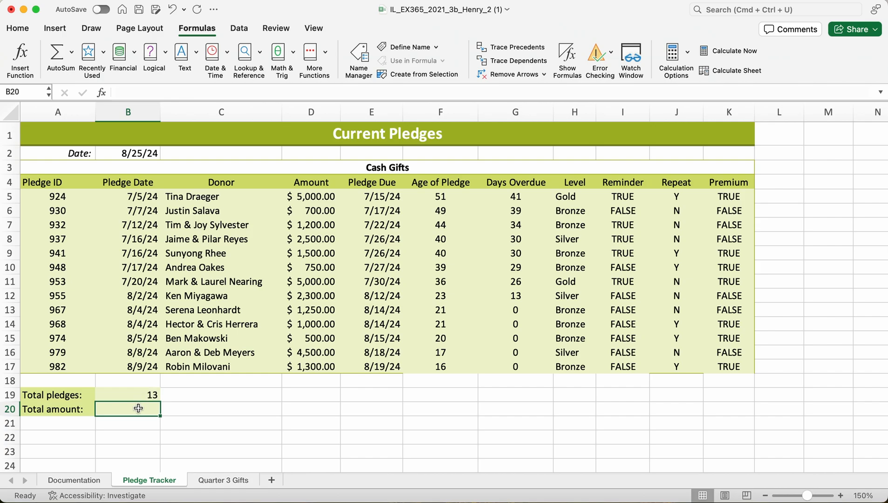
Insert the SUM function with AutoSum in cell B20 beside Total amount.
text(=)
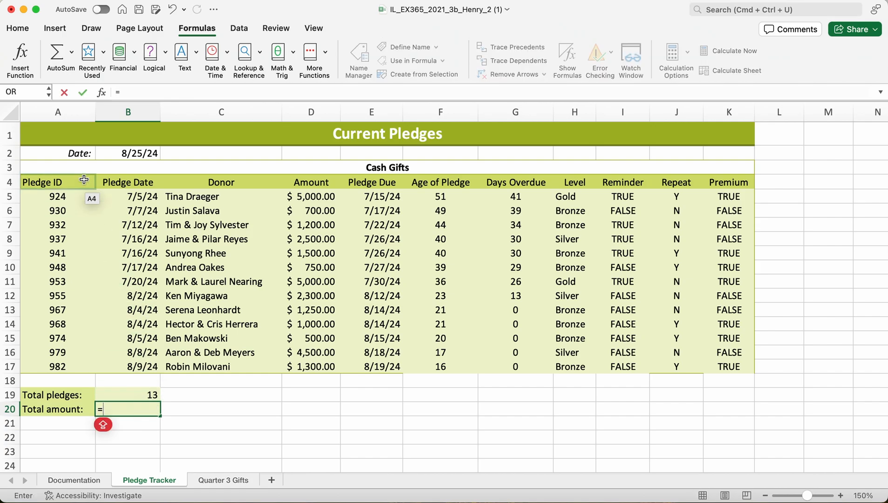
click(61, 57)
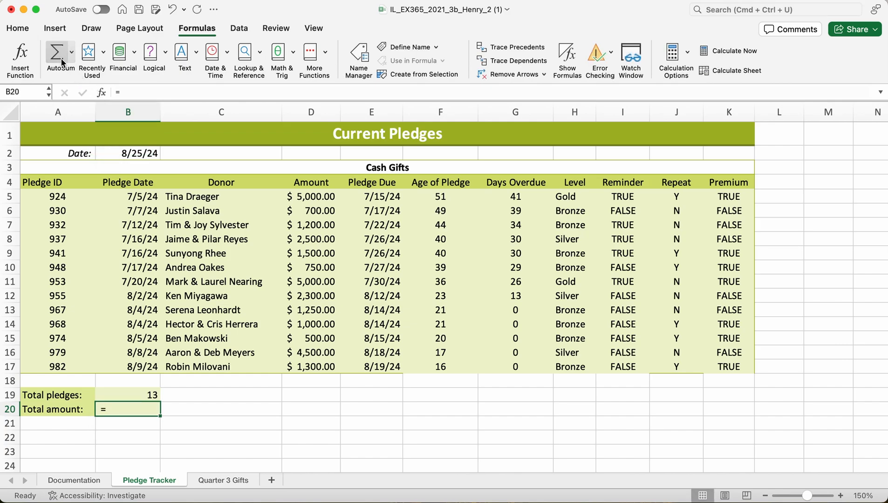
click(60, 56)
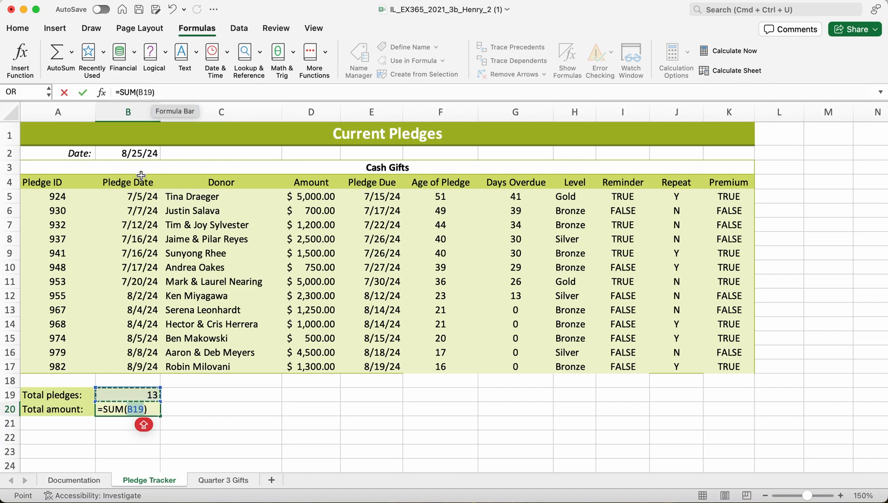
Replace the suggested range of the SUM function in cell B20 with the pledge amounts D5:D17.
click(153, 92)
key(BackSpace)
key(BackSpace)
key(BackSpace)
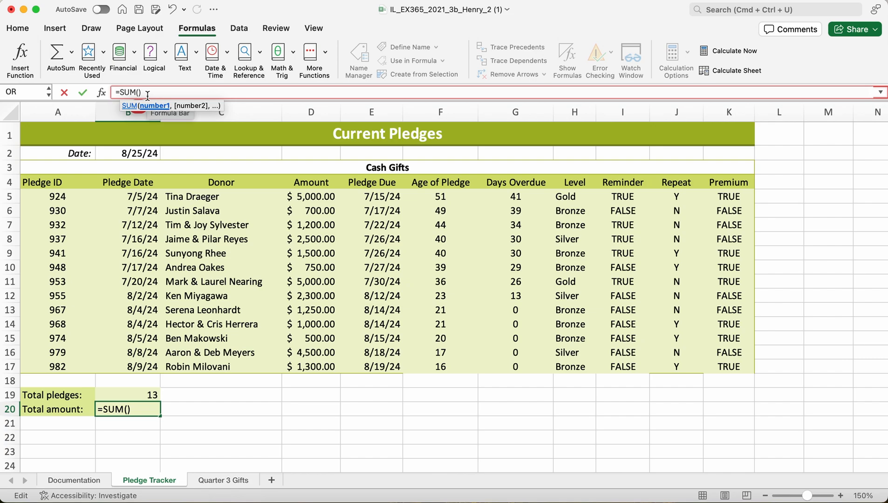
text(D5:)
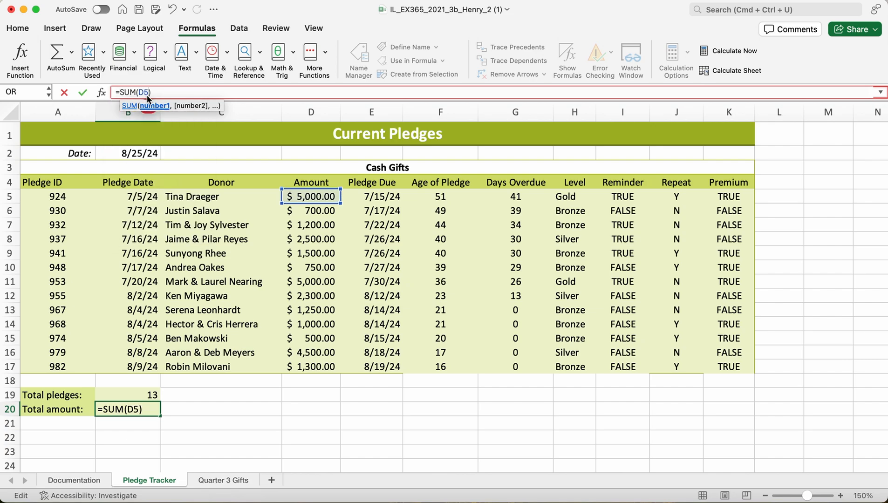
text(D17)
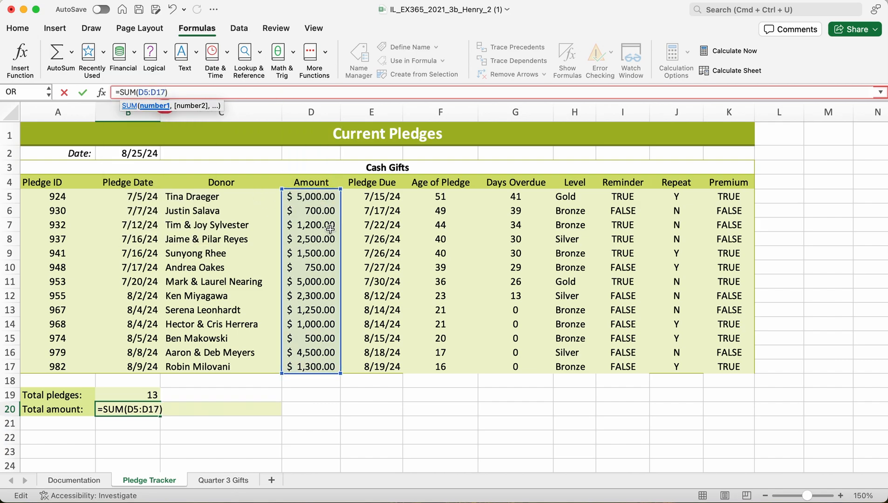
text())
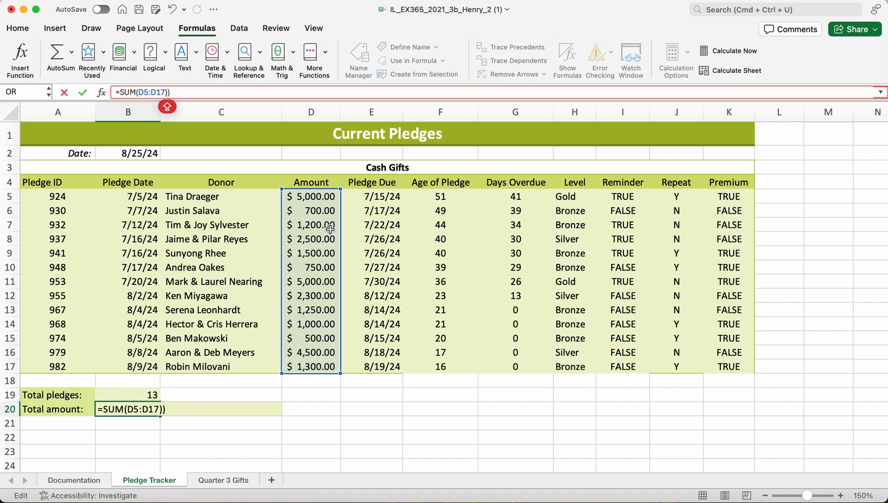
key(BackSpace)
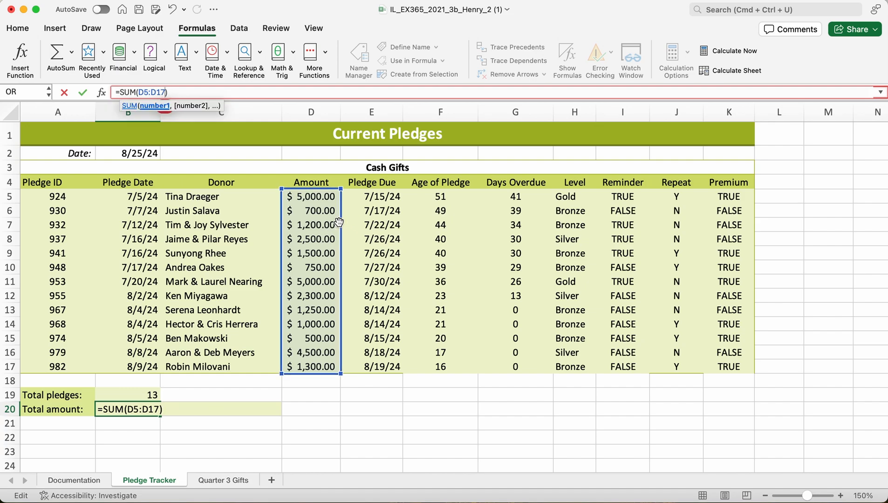
key(Return)
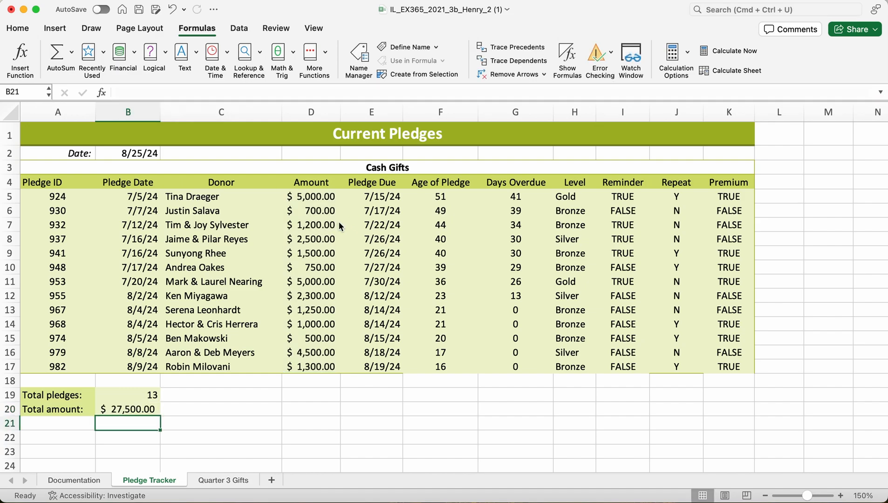
click(140, 409)
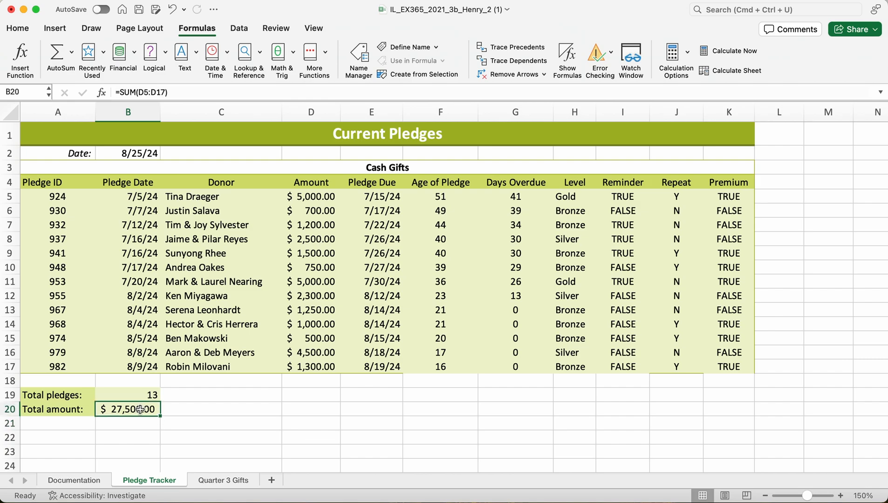
click(120, 92)
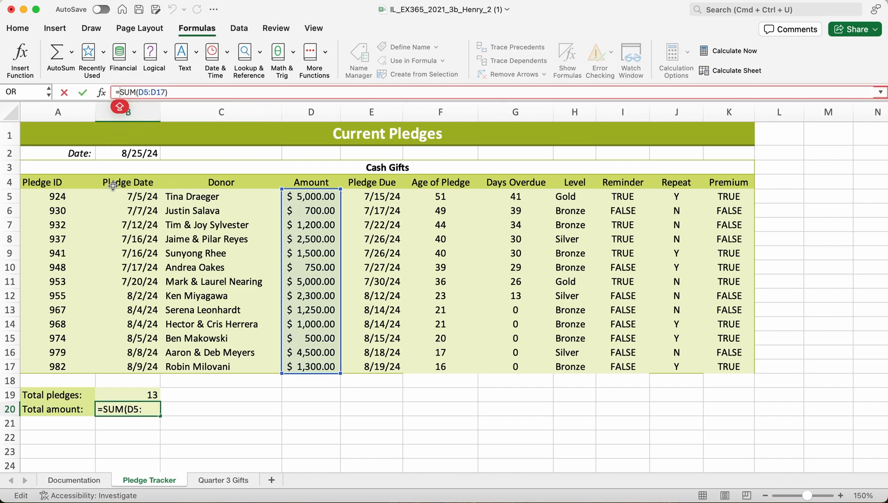
click(180, 413)
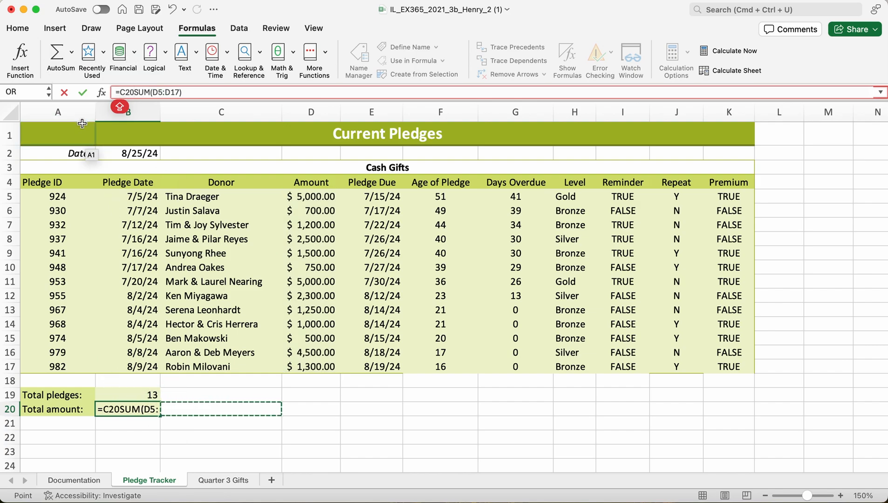
key(Escape)
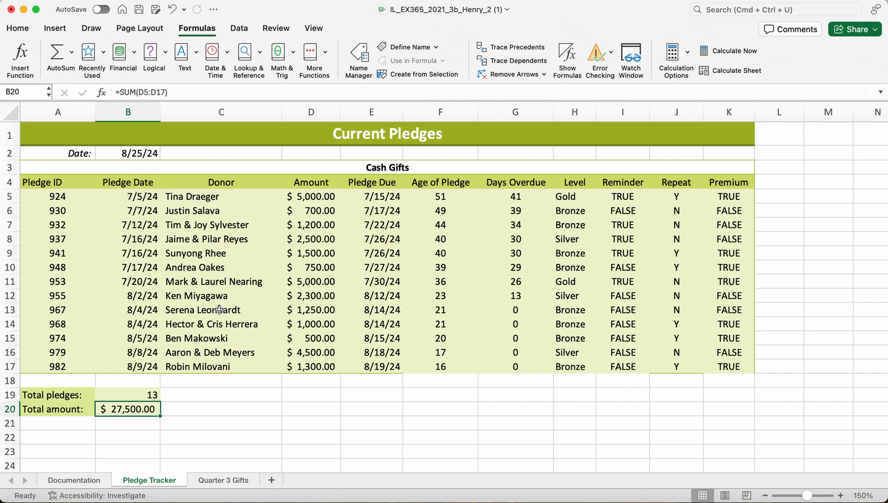
Add ROUND before the SUM function in cell B20 and append -3 as the number of digits.
click(119, 93)
text(ROUND)
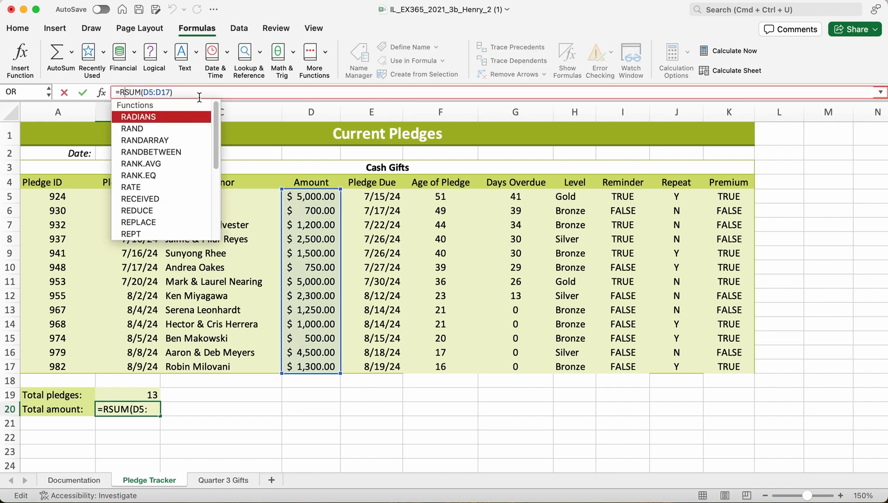
key(Caps_Lock)
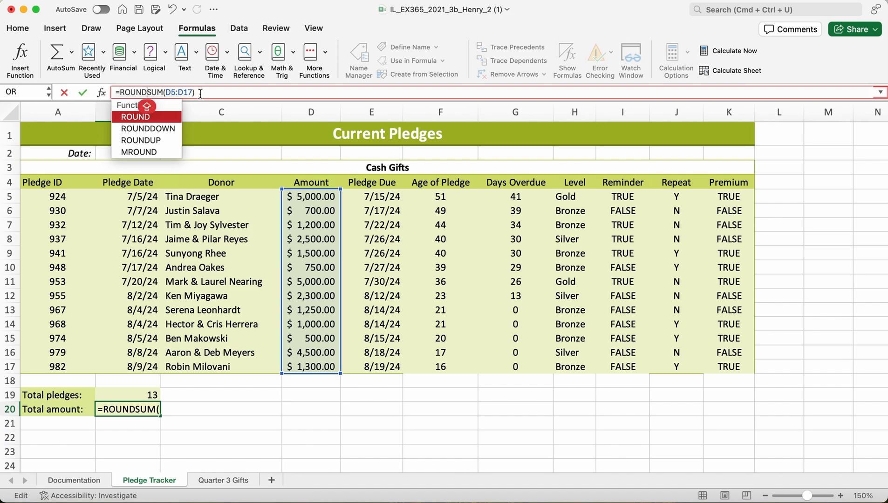
click(201, 93)
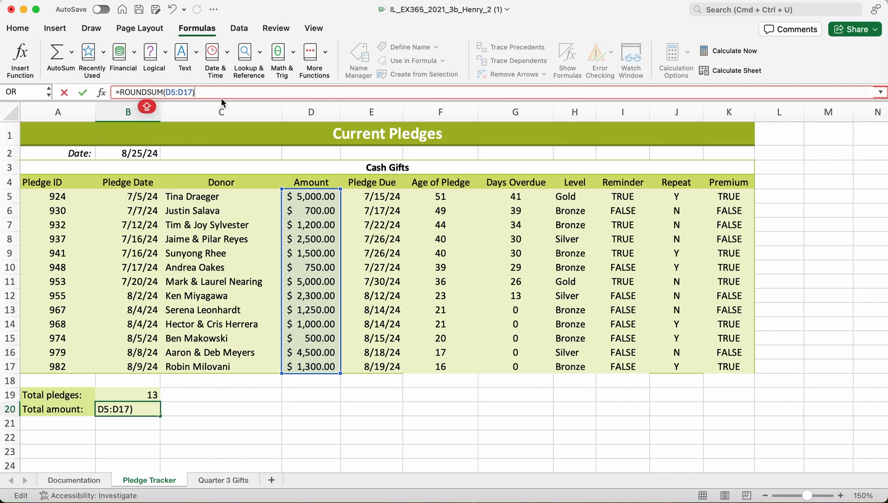
text(,)
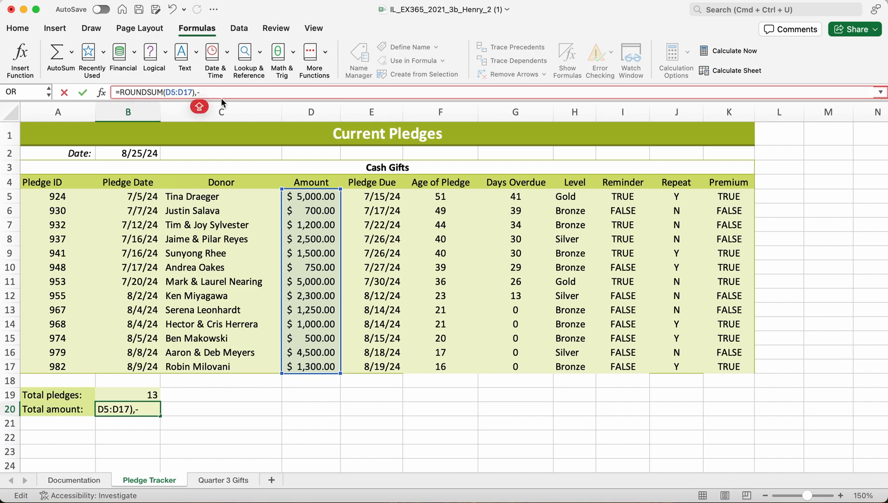
text(-3F)
key(BackSpace)
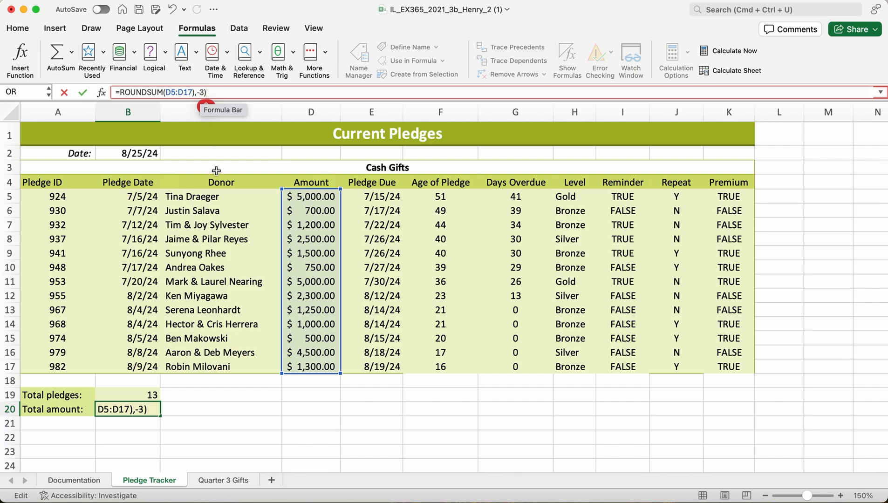
key(Return)
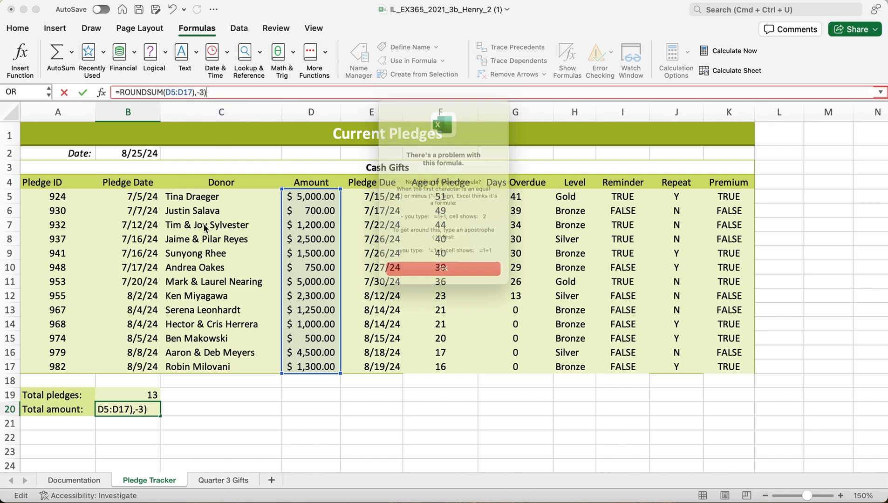
click(403, 292)
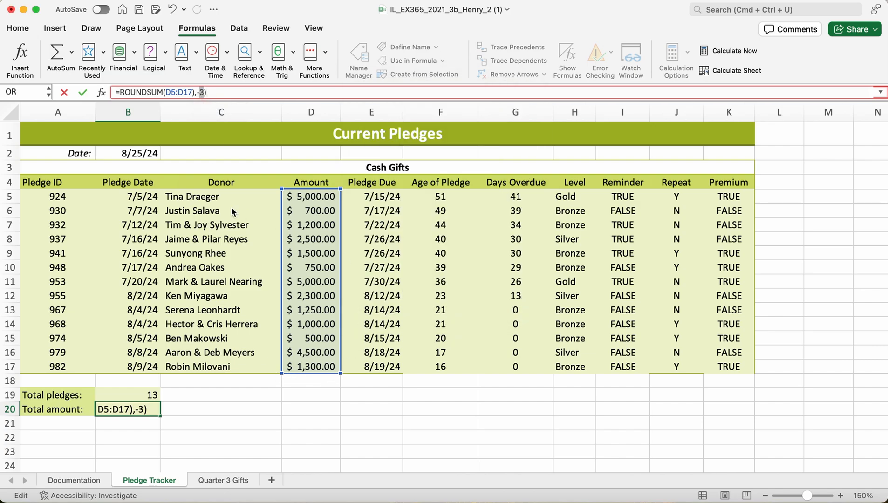
Insert the missing opening parenthesis after ROUND in cell B20 to complete the formula =ROUND(SUM(D5:D17),-3).
click(147, 92)
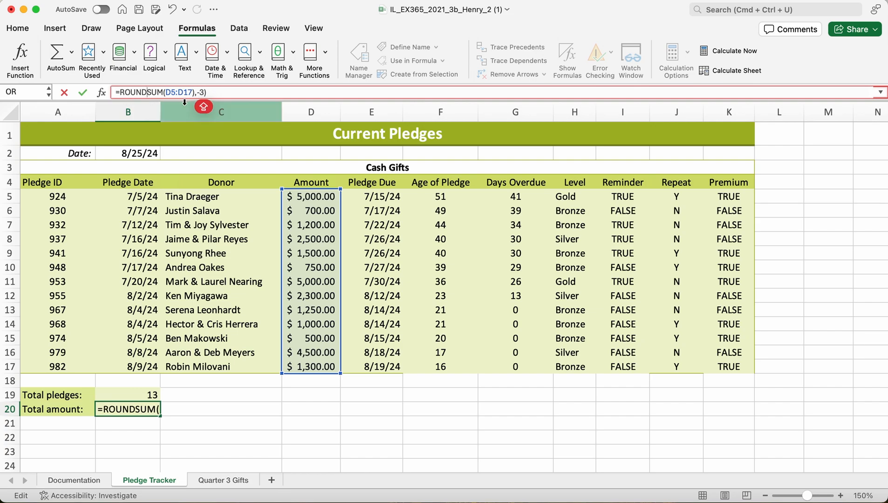
text(()
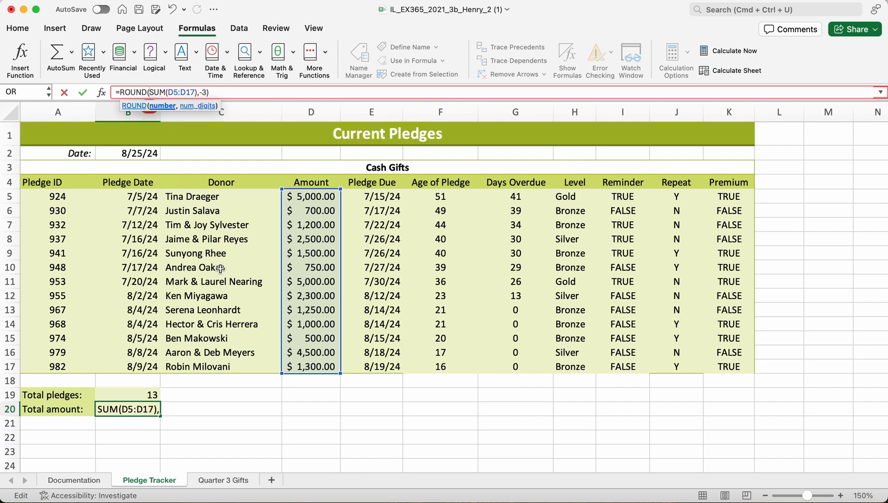
key(Return)
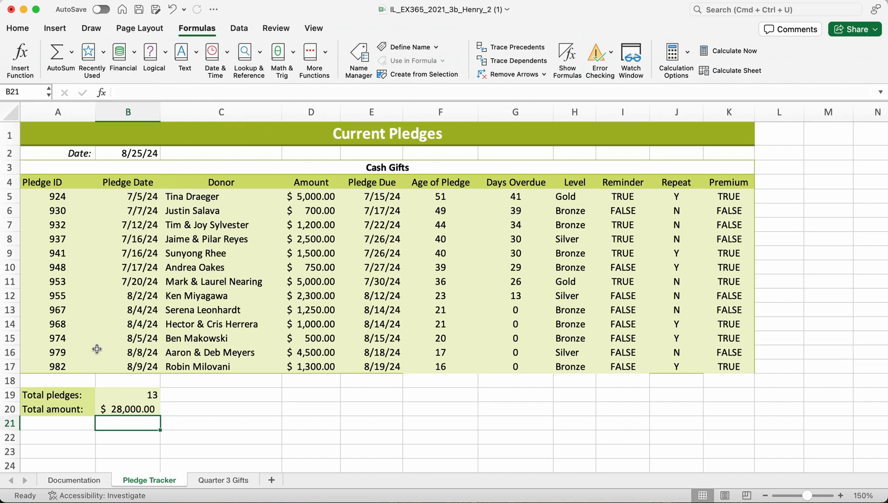
click(119, 408)
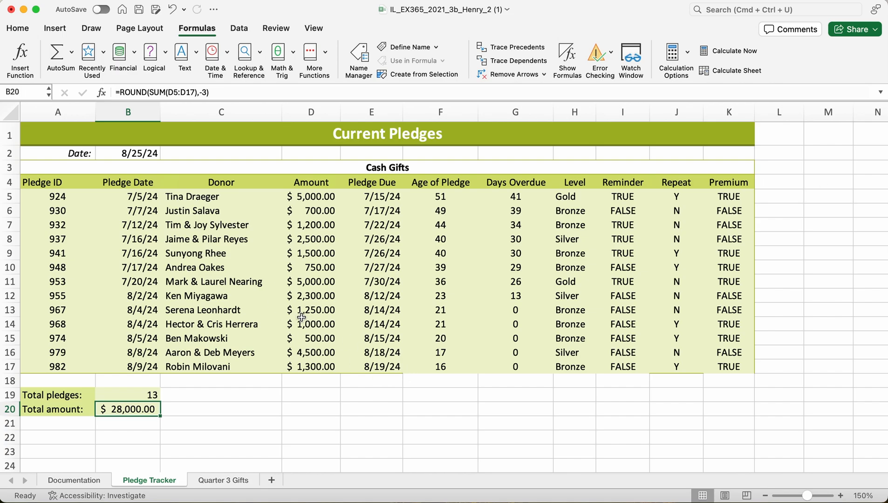
Apply the Accounting number format to the gift amounts and total in B5:B11 on the Quarter 3 Gifts sheet.
click(217, 481)
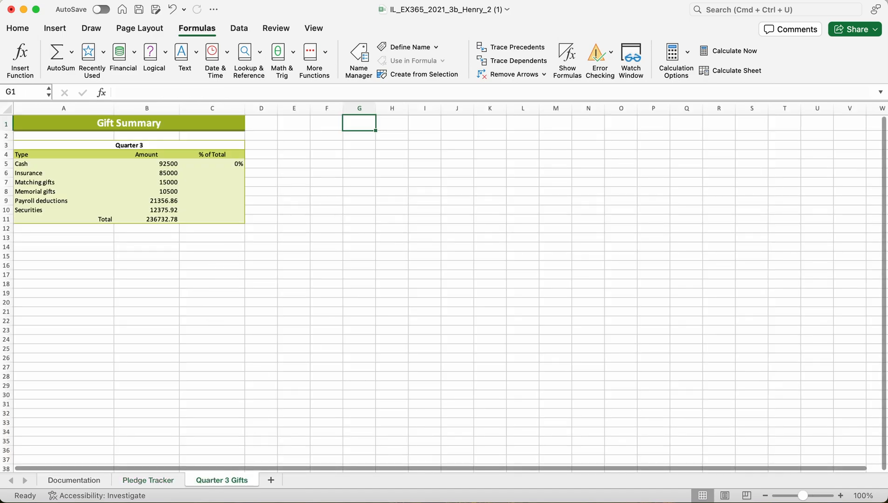
click(841, 496)
click(841, 495)
click(841, 496)
click(841, 495)
click(841, 495)
click(841, 495)
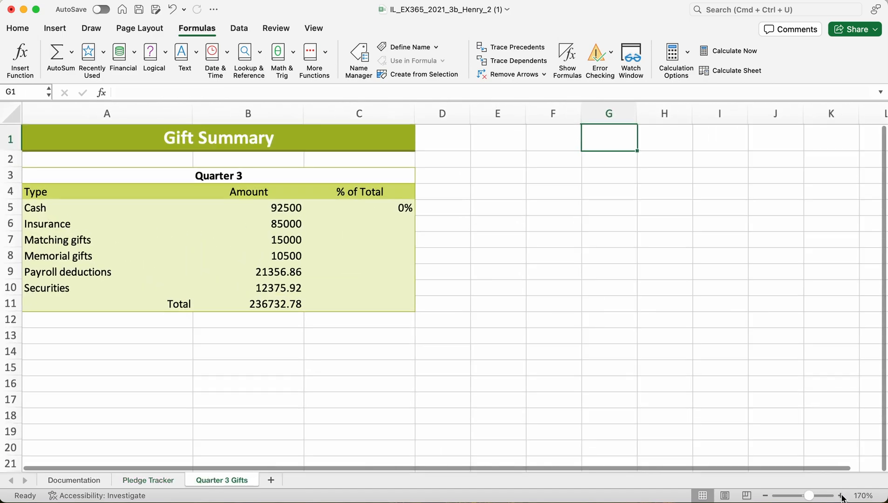
click(841, 495)
click(841, 495)
click(841, 495)
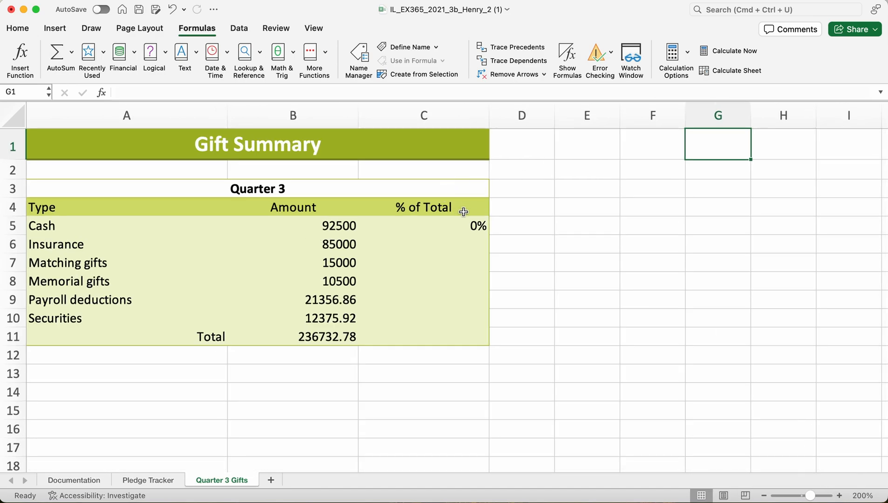
click(334, 227)
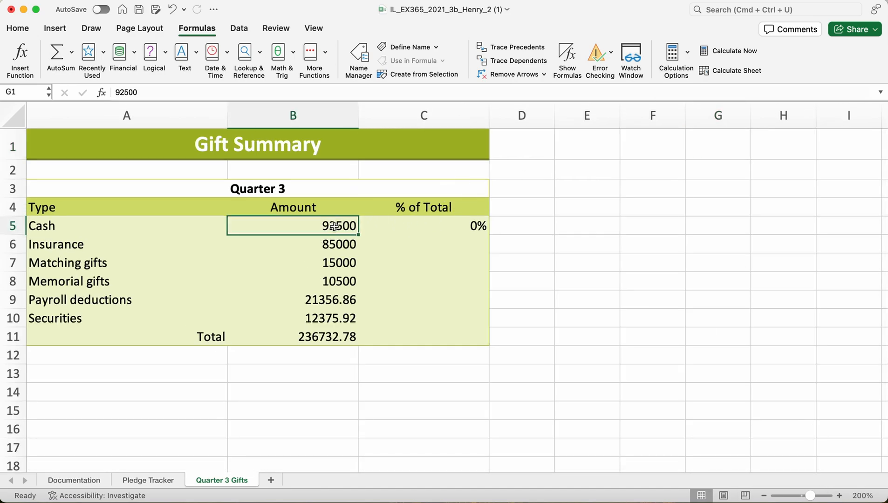
drag(334, 226, 333, 337)
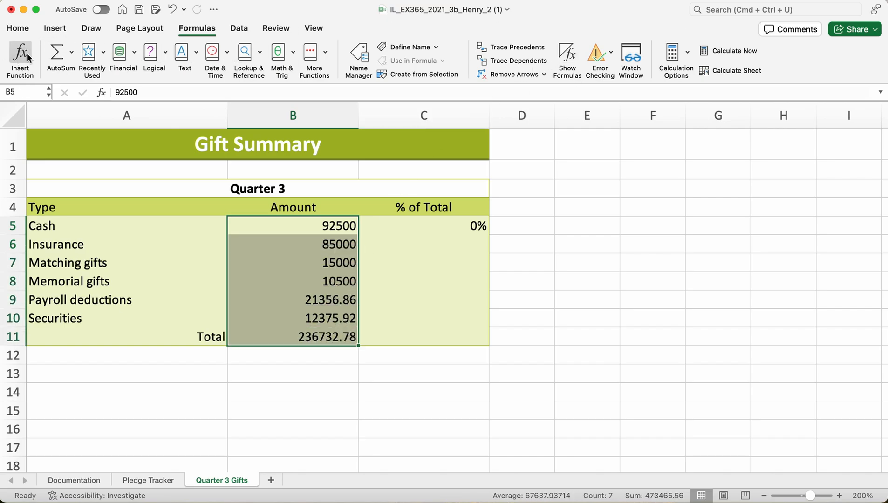
click(17, 29)
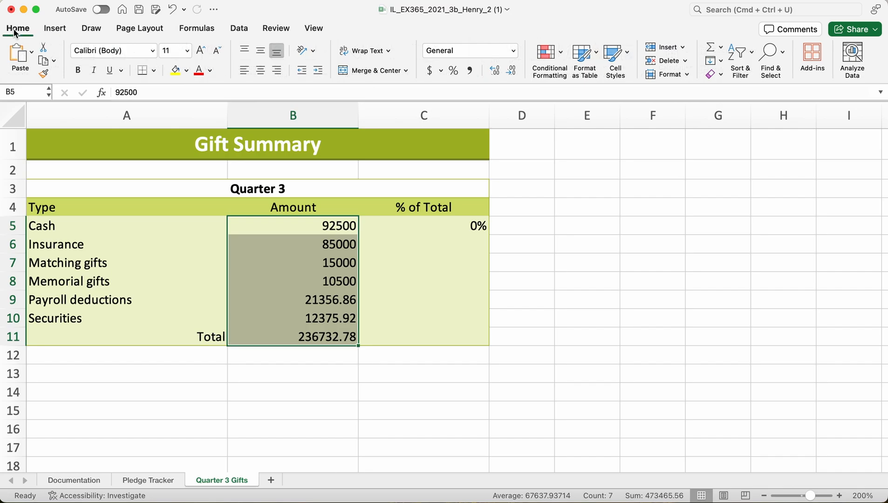
click(513, 55)
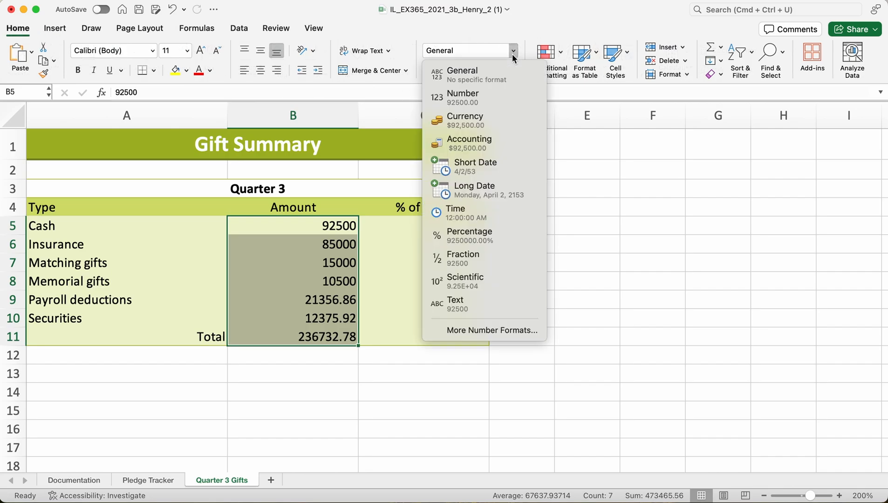
click(481, 139)
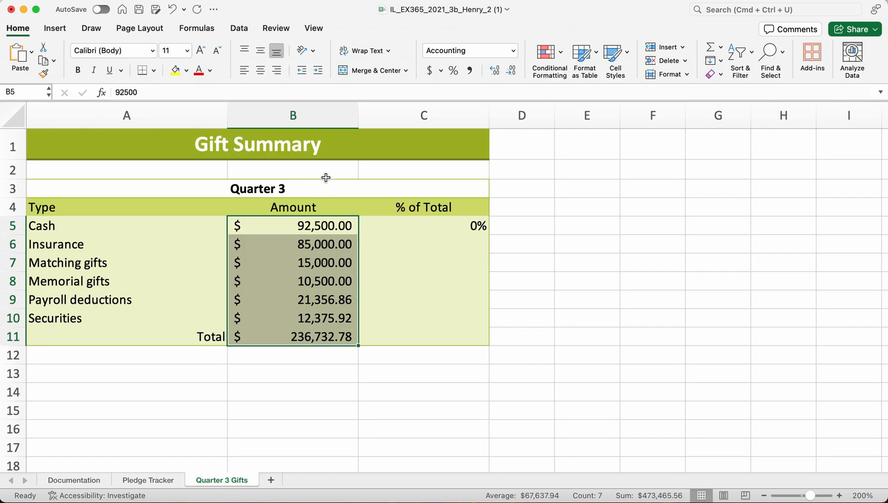
Enter B5/B11 as the value argument of the IFERROR function in cell C5 under % of Total.
click(430, 229)
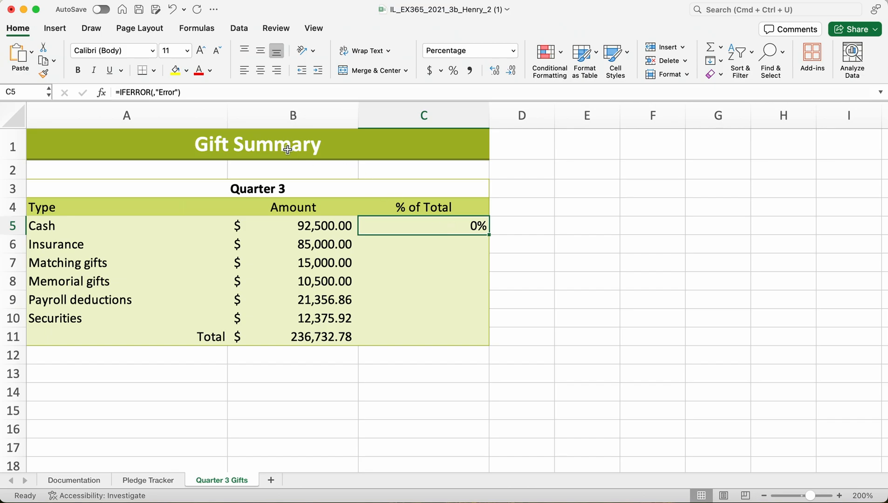
click(154, 93)
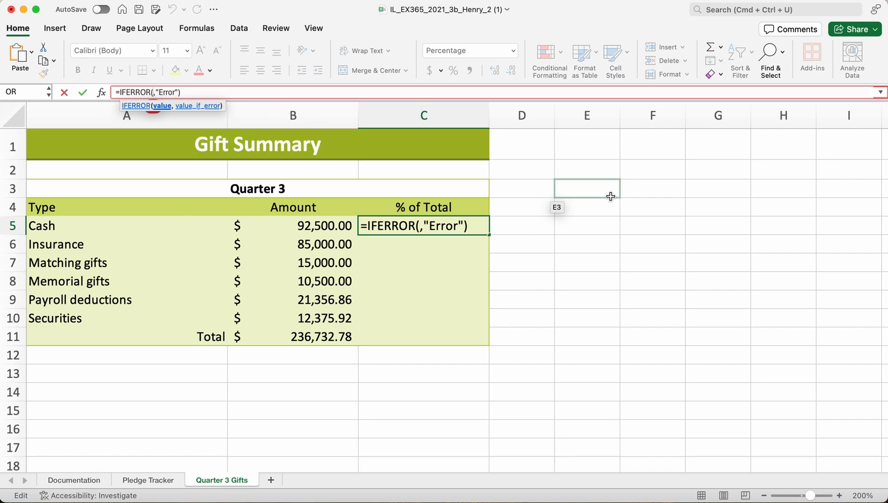
text(B5)
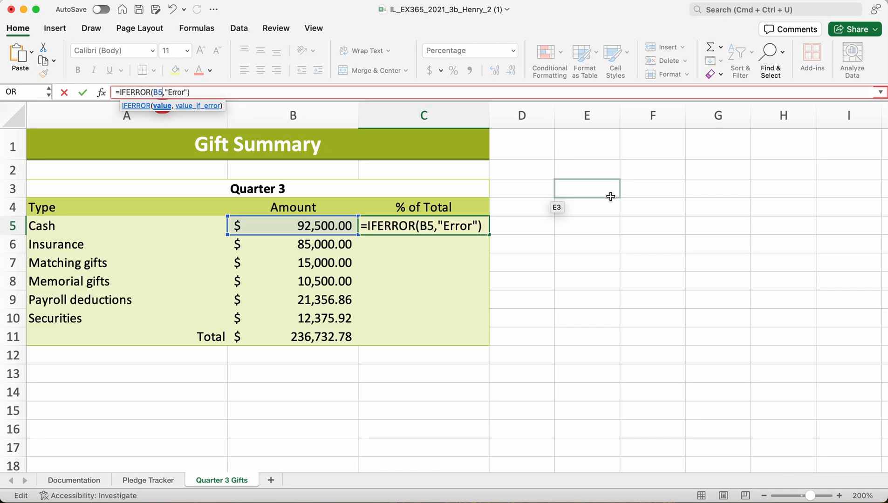
text(/)
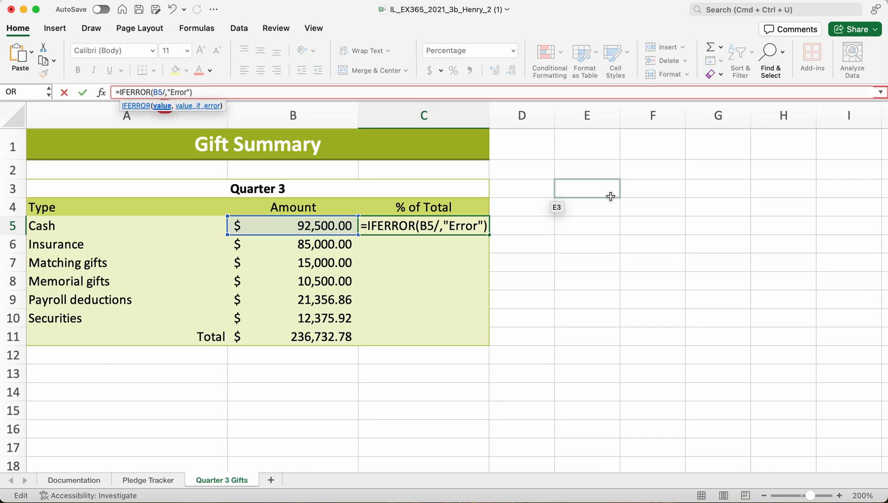
text(B11)
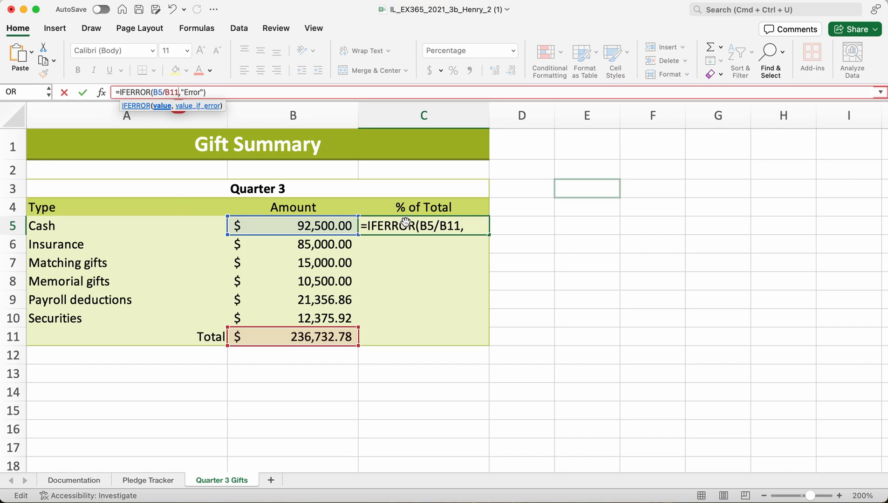
key(Return)
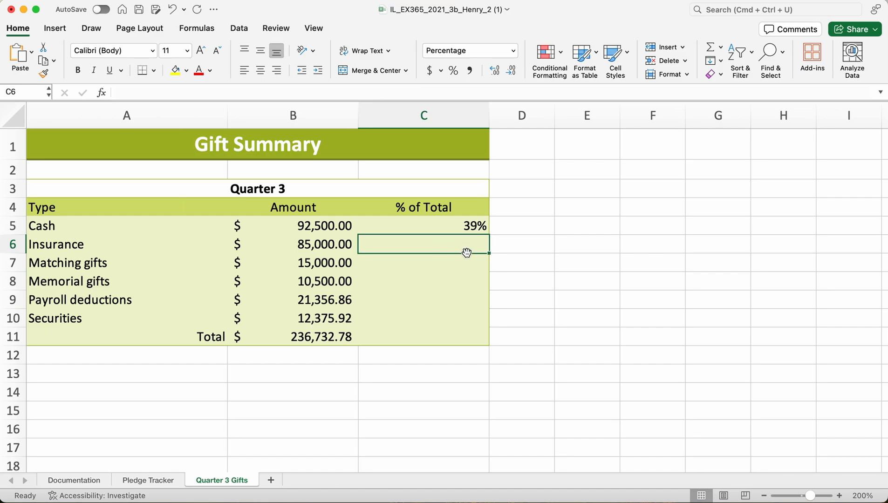
Make the B11 reference in cell C5's IFERROR formula absolute, giving =IFERROR(B5/$B$11,"Error").
click(457, 229)
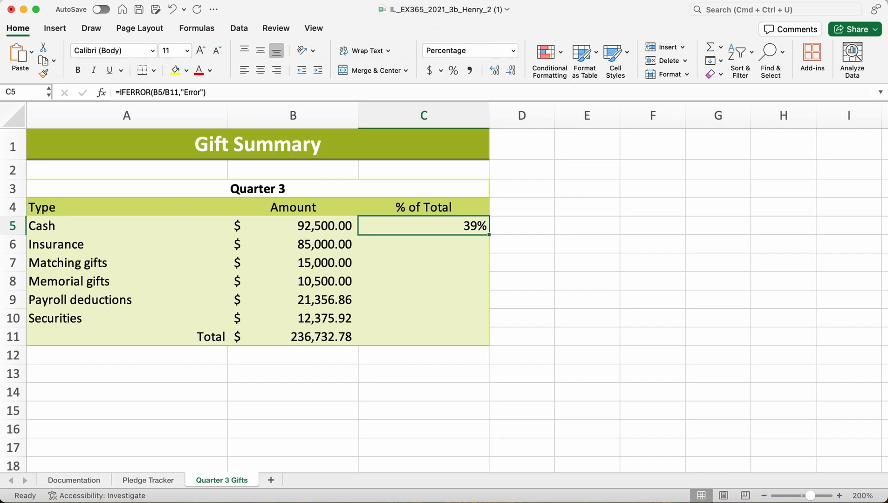
click(178, 93)
drag(177, 93, 171, 93)
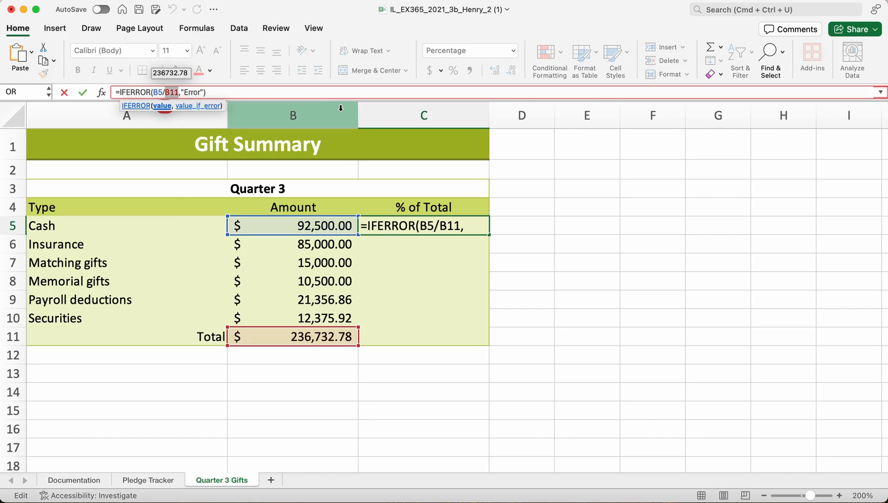
key(F4)
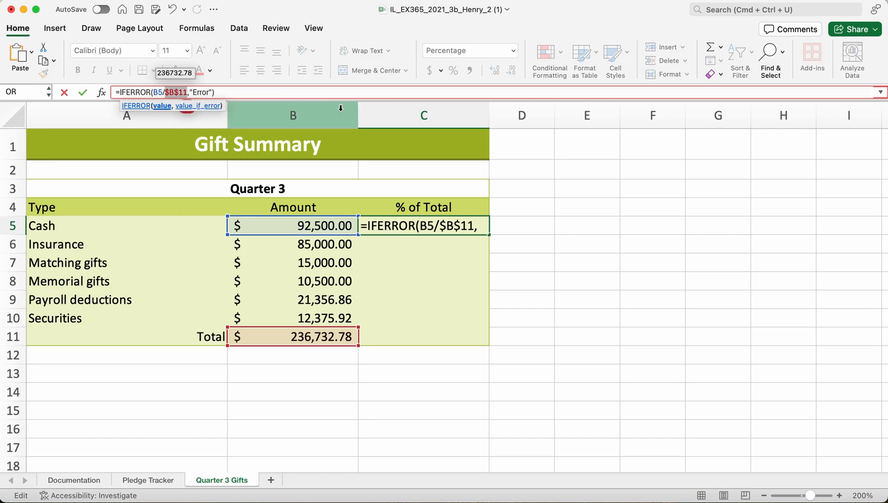
click(268, 93)
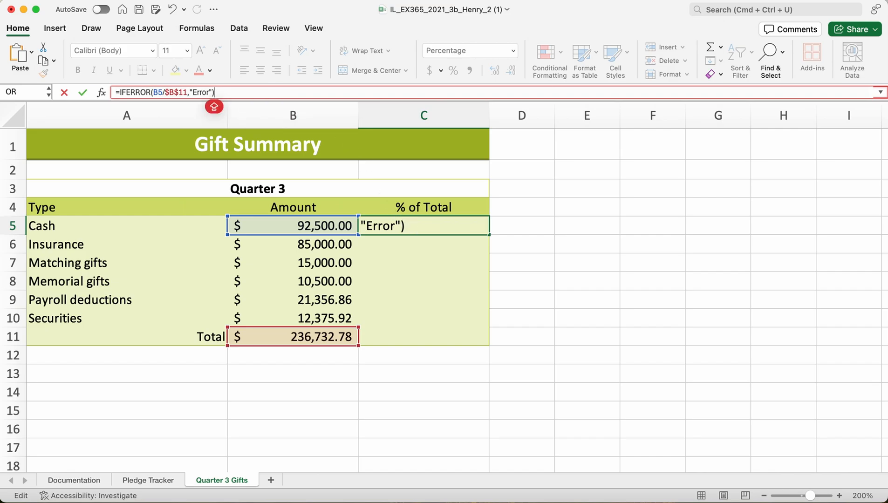
key(Return)
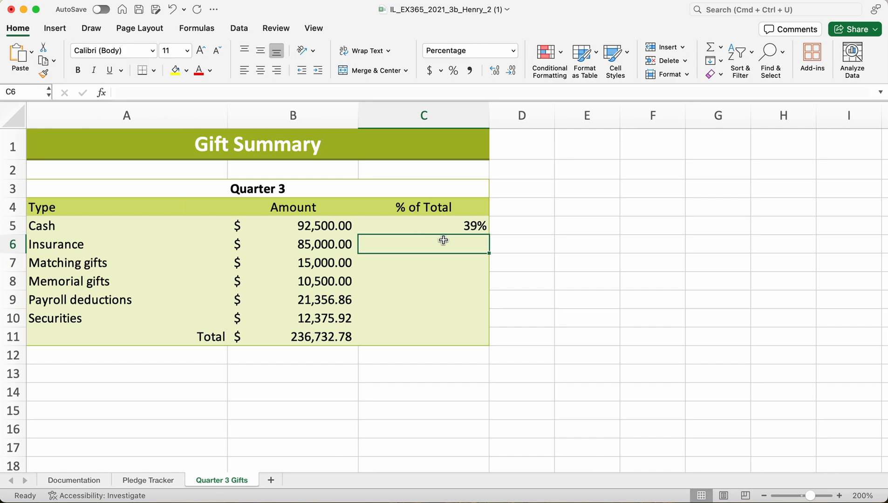
Try to copy the % of Total formula from cell C5 down through the total row, C11.
drag(487, 254, 489, 345)
click(475, 356)
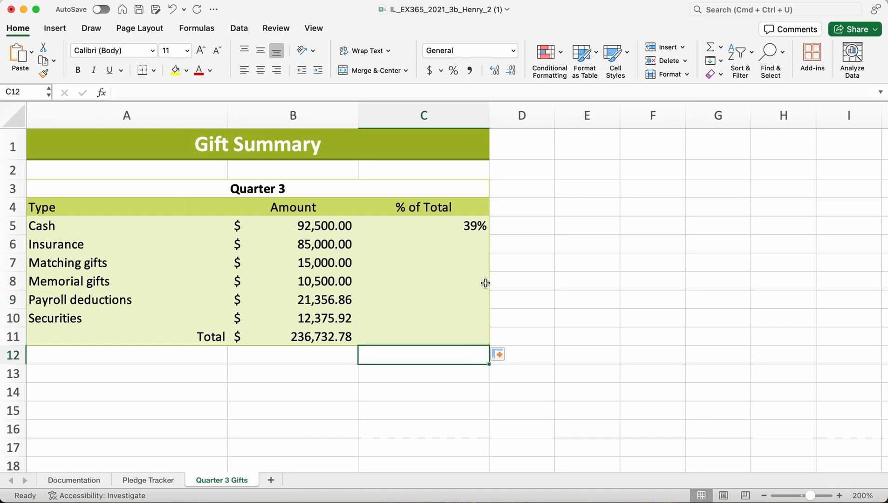
click(470, 227)
drag(489, 236, 490, 342)
click(421, 362)
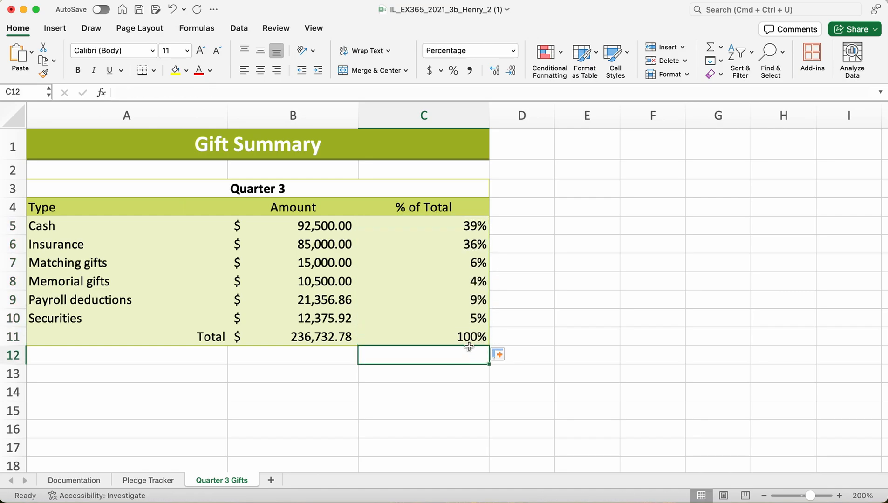
Clear the copied formula from cell C11 and fill the IFERROR formula from C5 down only through C10.
click(486, 340)
drag(488, 344, 487, 334)
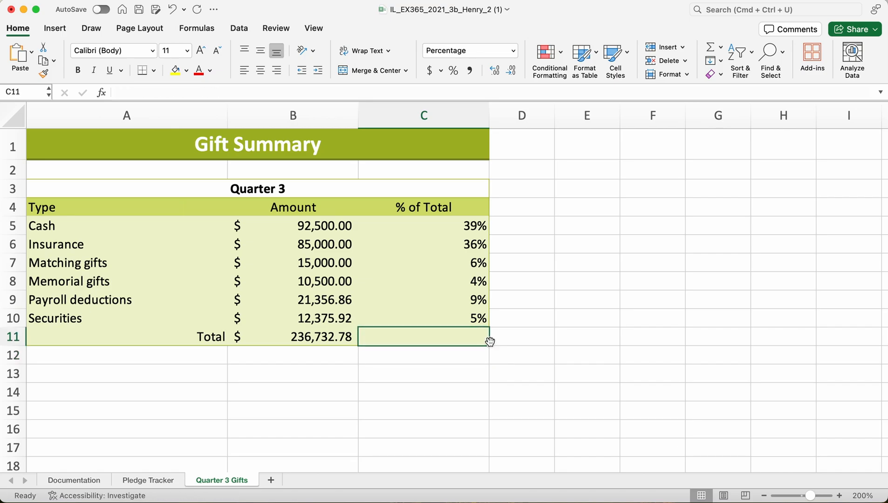
click(469, 229)
drag(490, 233, 489, 319)
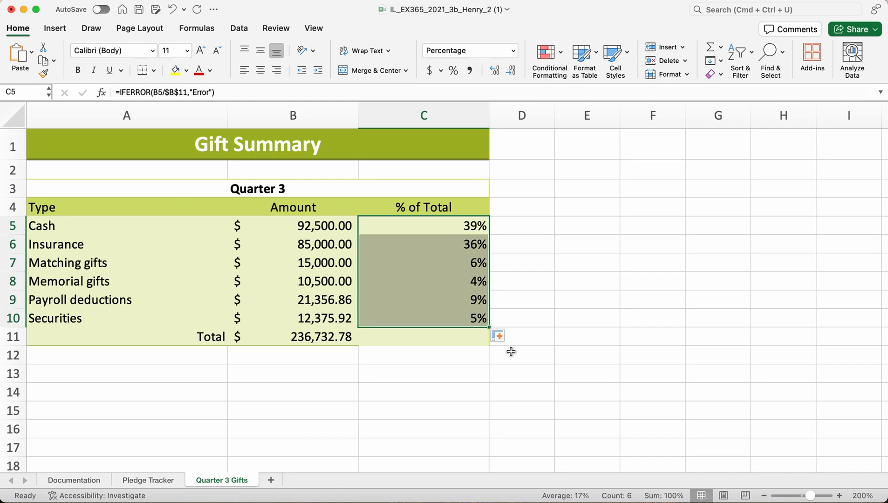
click(482, 362)
click(460, 343)
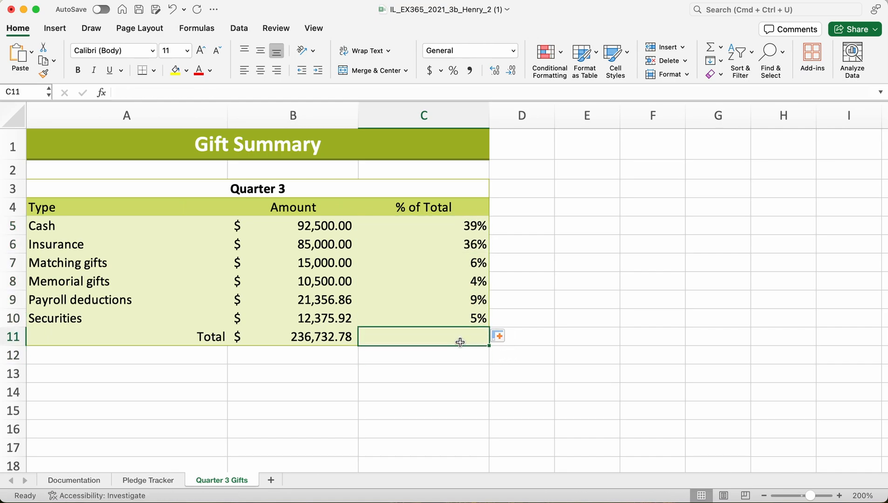
Review the last % of Total formula in C10, and on the Pledge Tracker sheet the date in B2 and the row 5 formulas from Age of Pledge to Premium.
click(471, 324)
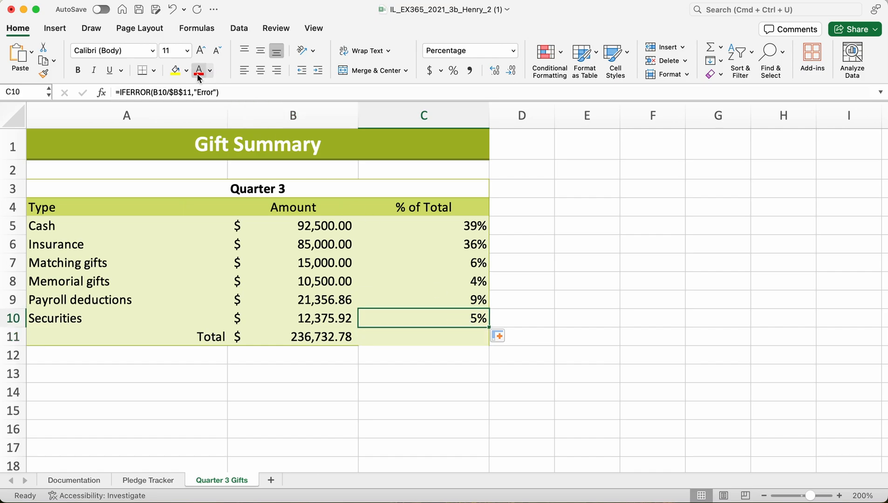
click(433, 358)
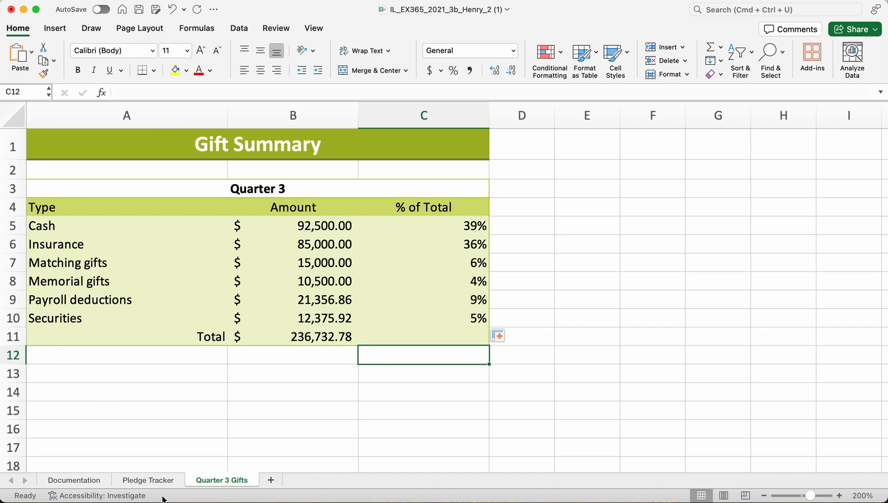
click(154, 481)
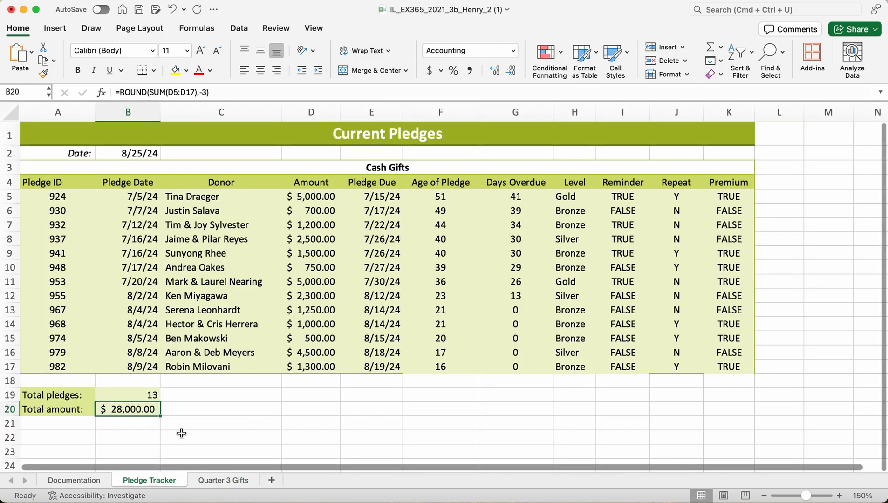
click(443, 198)
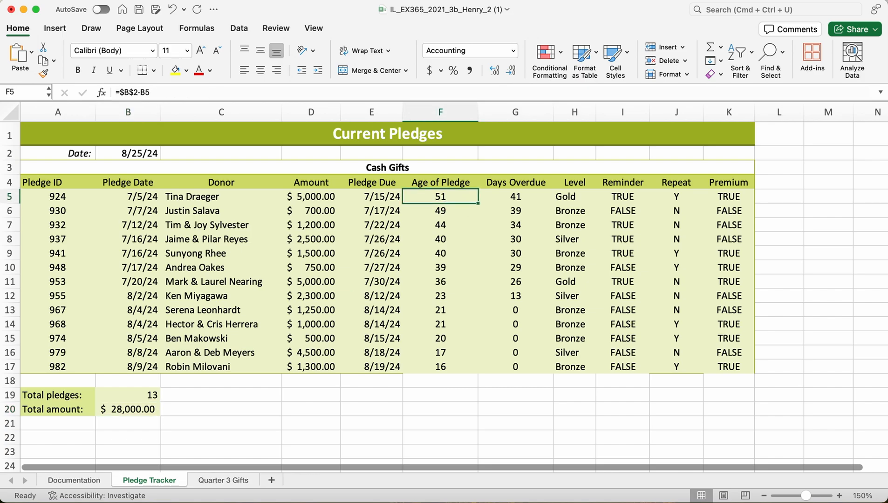
click(527, 196)
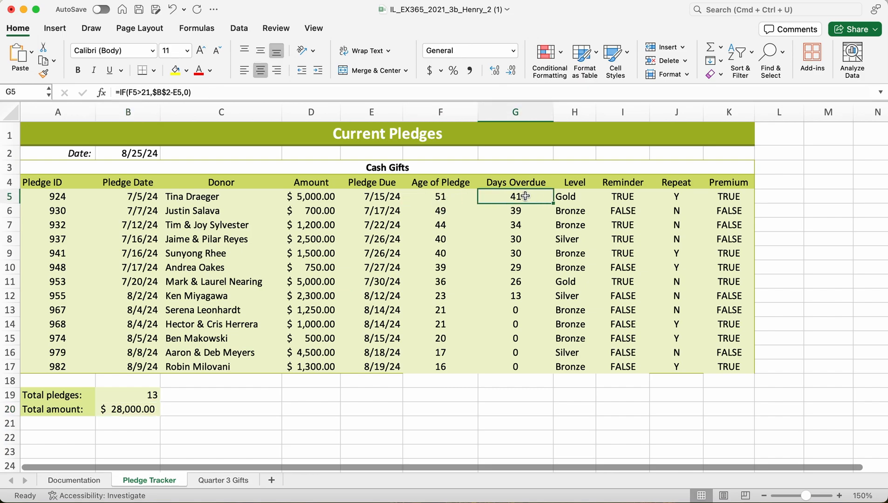
click(134, 153)
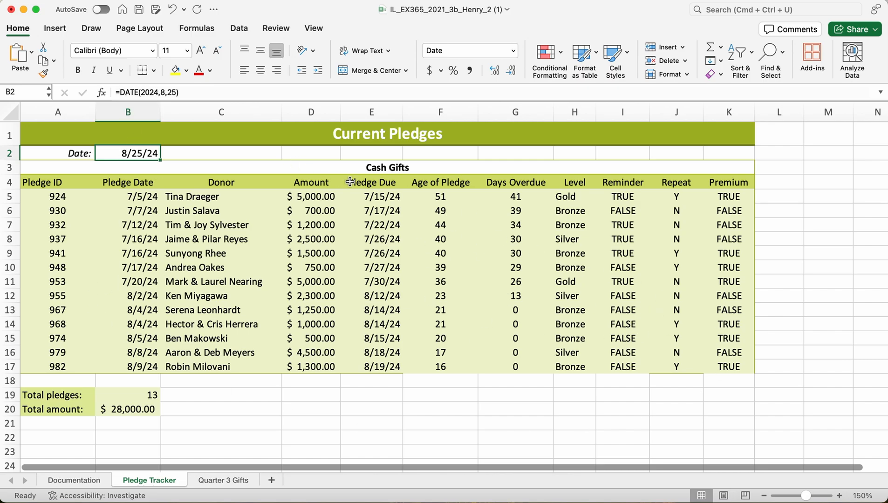
click(558, 198)
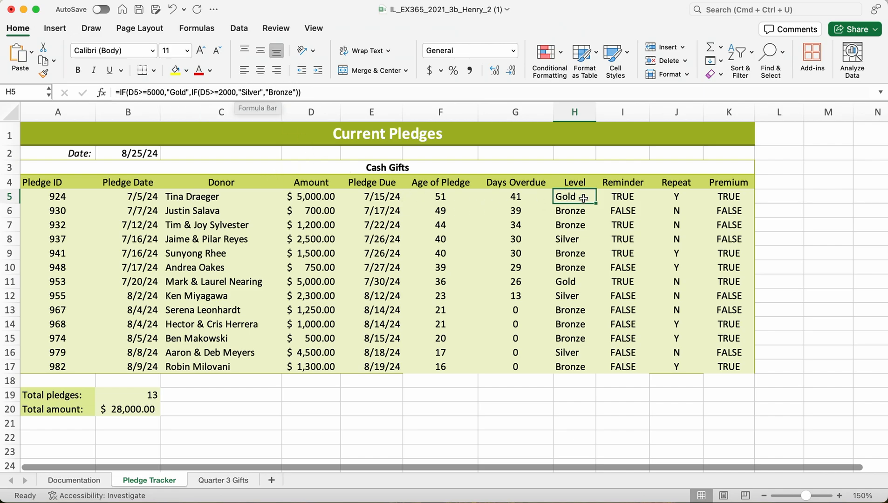
click(612, 198)
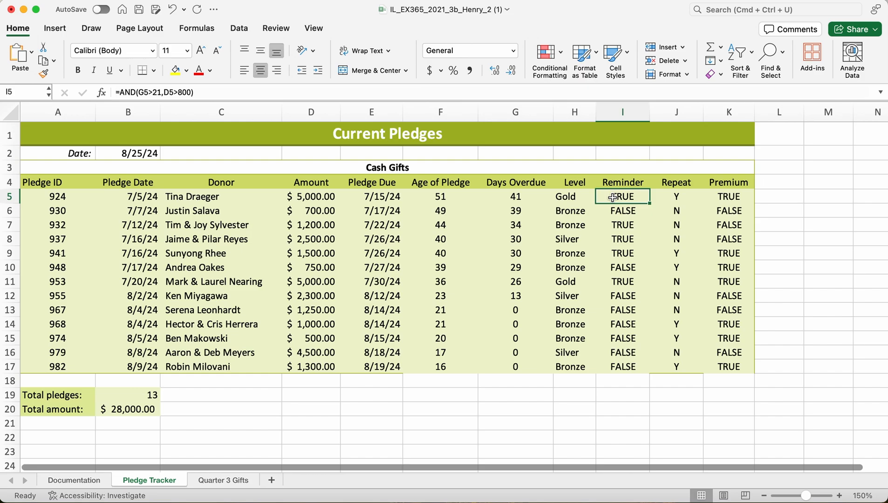
click(683, 197)
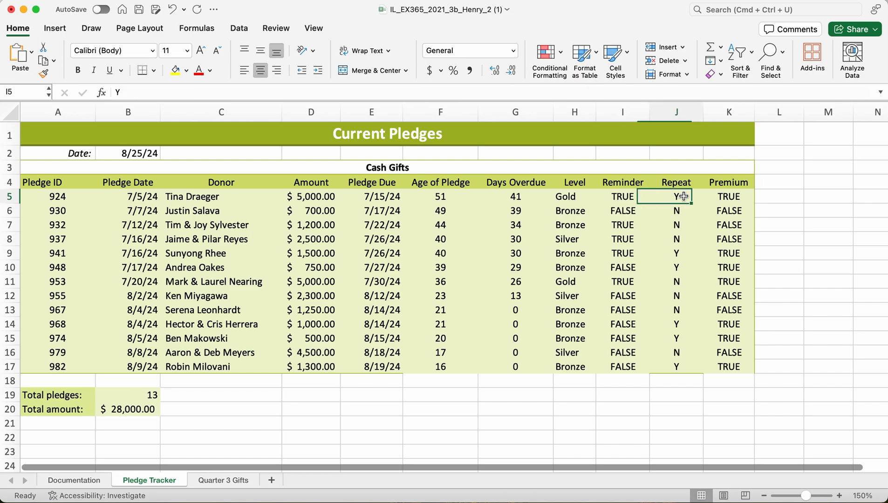
click(724, 195)
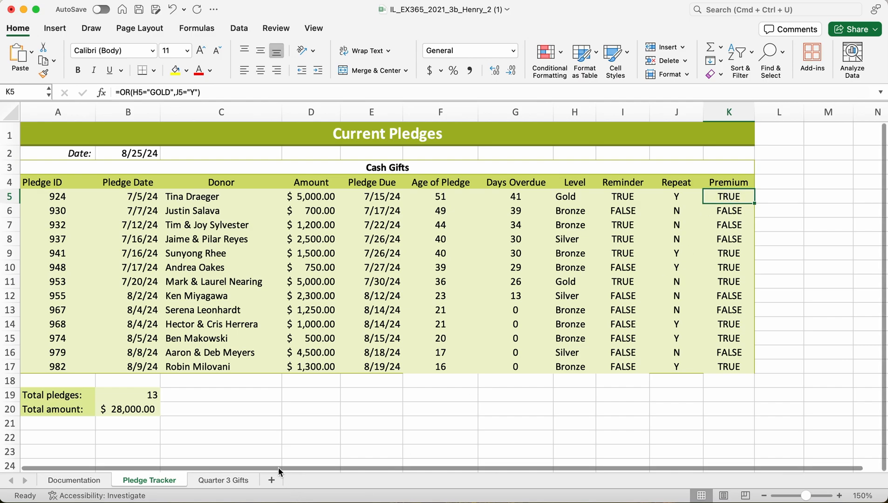
Check the rounded Total amount formula in B20, and look over the Documentation and Quarter 3 Gifts sheets.
click(128, 409)
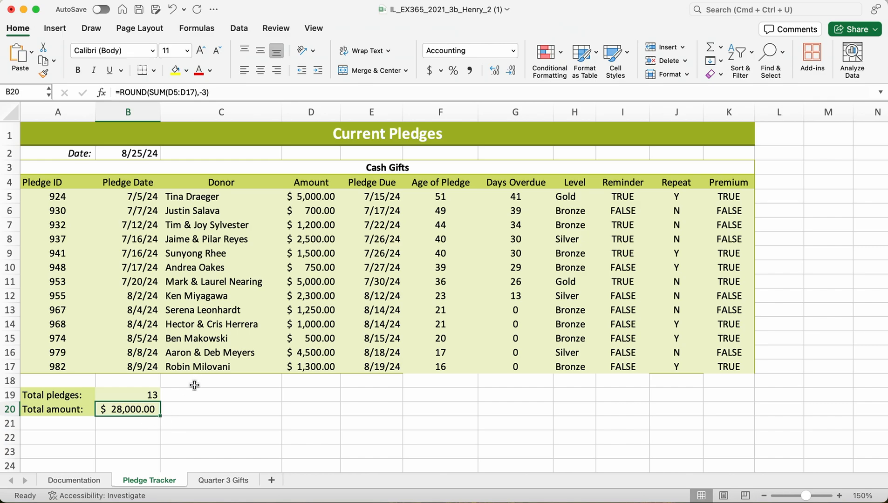
click(95, 480)
click(220, 481)
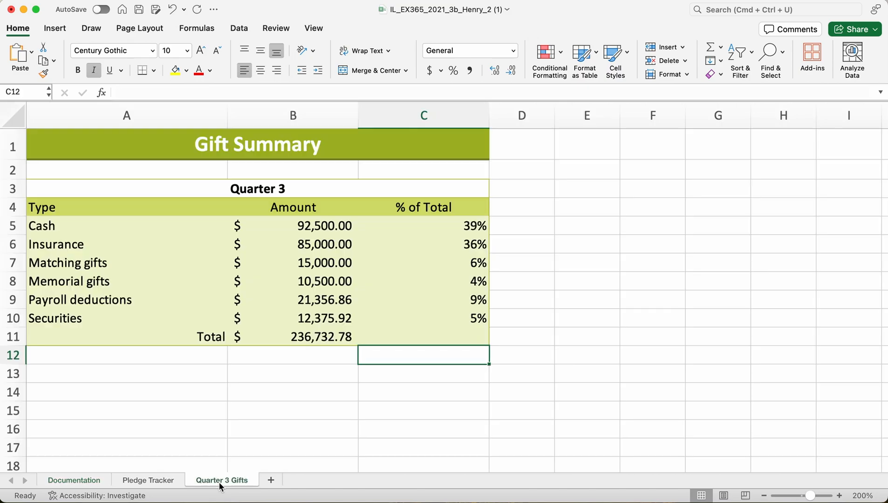